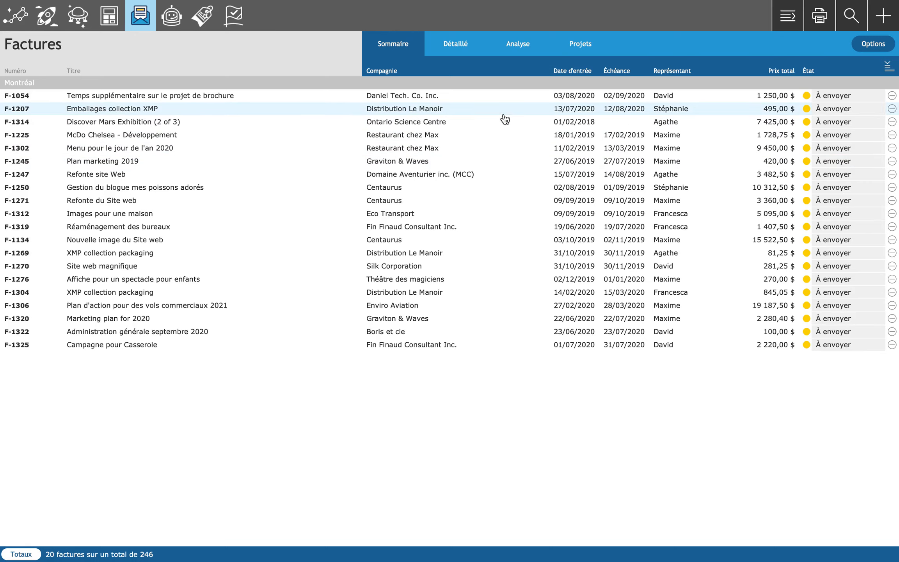
Open the "Refonte site Web" invoice, look at its print and sending options, and close the invoice
{"action": "left_click", "coordinate": [491, 178]}
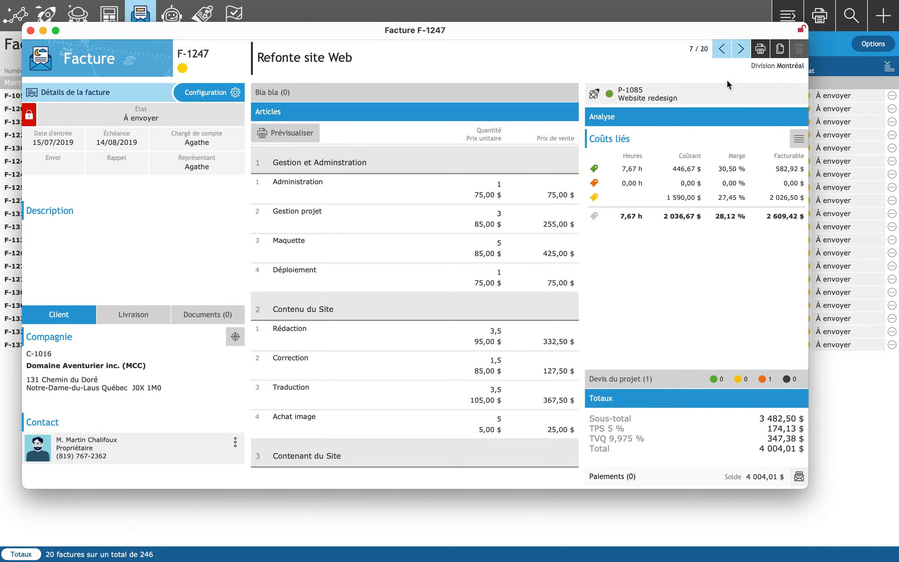
{"action": "left_click", "coordinate": [761, 48]}
{"action": "left_click", "coordinate": [657, 53]}
{"action": "left_click", "coordinate": [32, 31]}
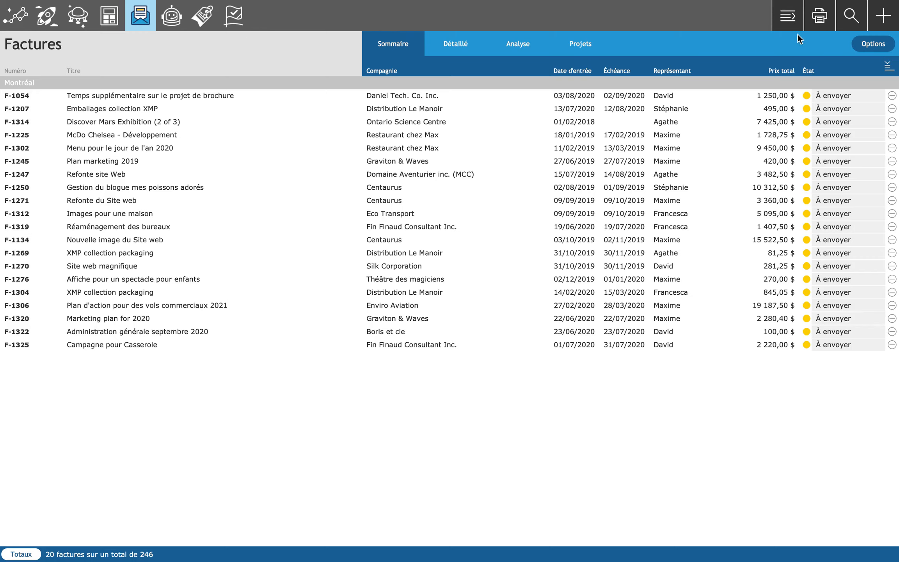
Look at the settings for emailing all listed invoices, and cancel without sending
{"action": "left_click", "coordinate": [819, 20]}
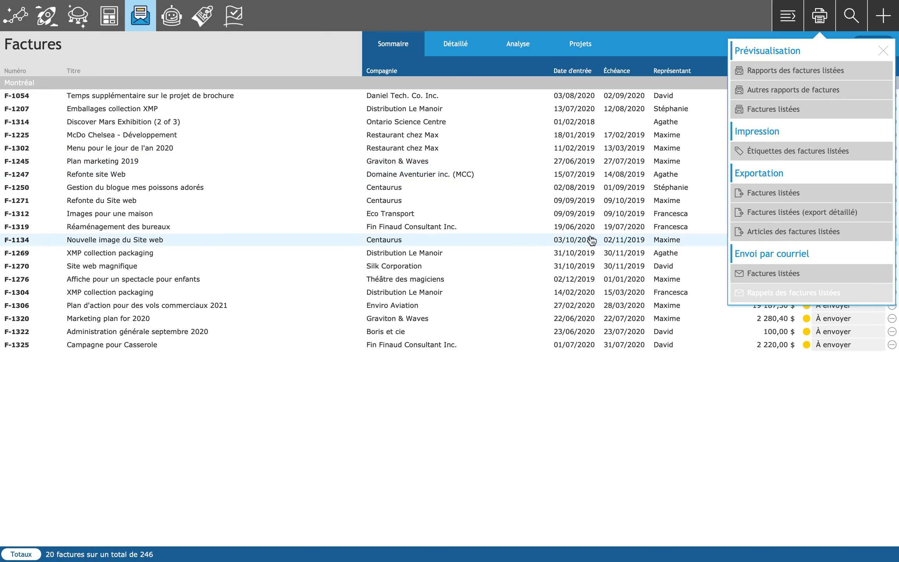
{"action": "left_click", "coordinate": [794, 281]}
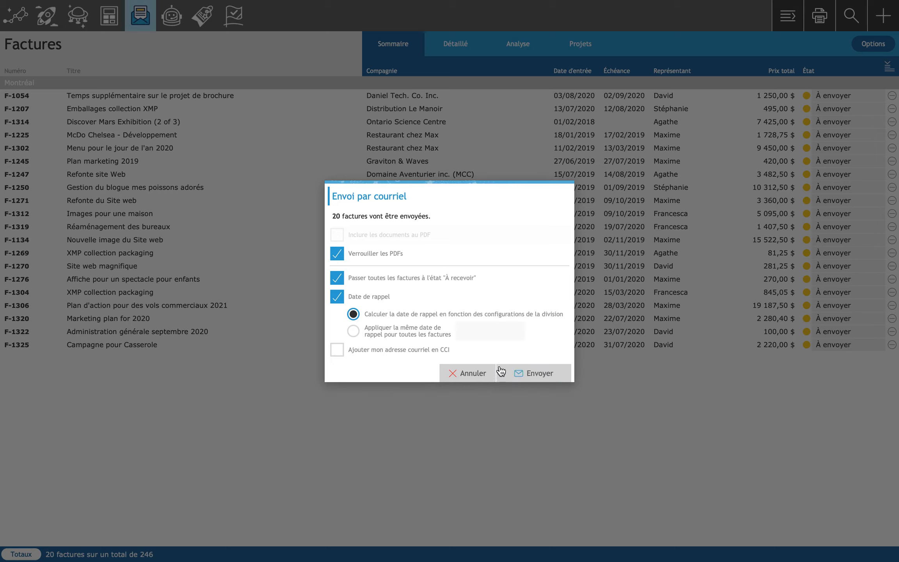
{"action": "left_click", "coordinate": [482, 380]}
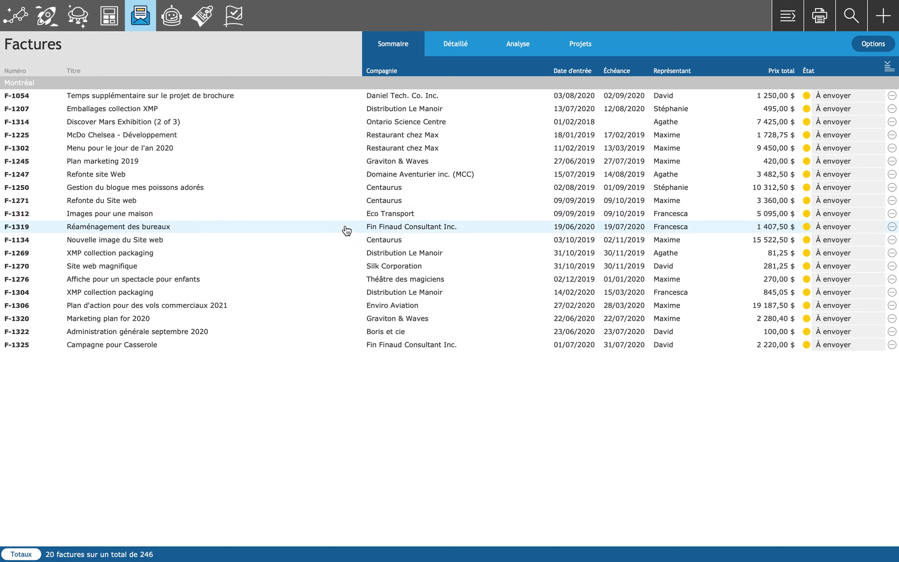
Open the configuration of the "Refonte site Web" invoice to view its email sending settings
{"action": "left_click", "coordinate": [304, 180]}
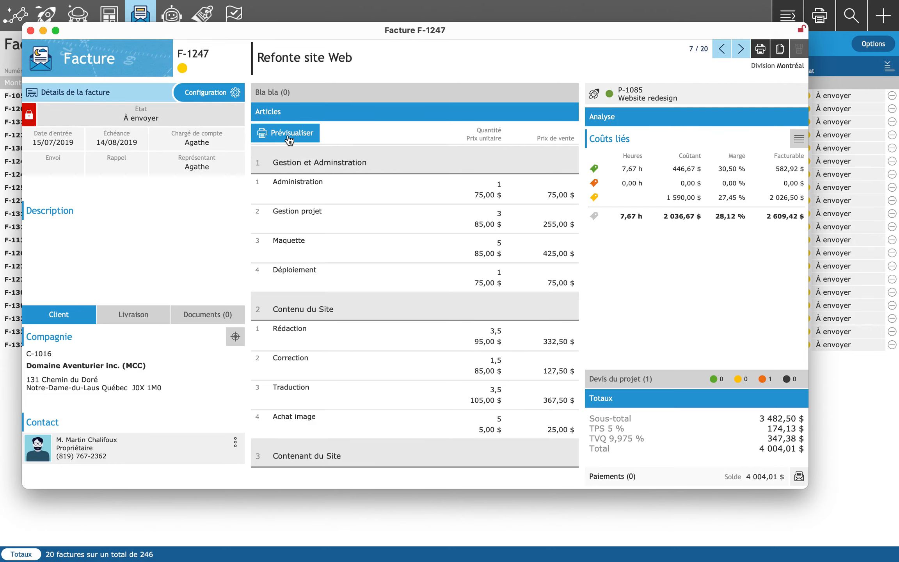
{"action": "left_click", "coordinate": [198, 94]}
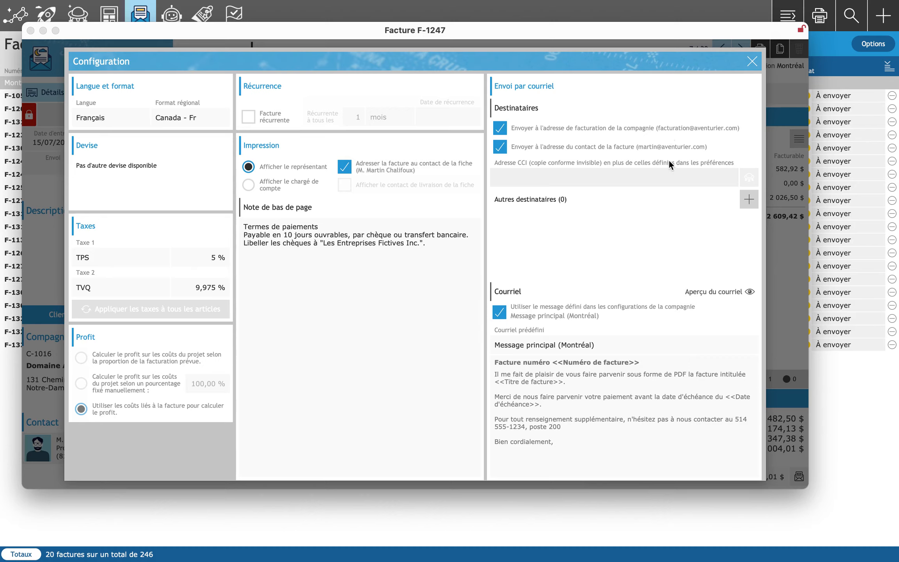
Add an extra email recipient row to the invoice, view the available contacts, and delete the row
{"action": "left_click", "coordinate": [749, 205]}
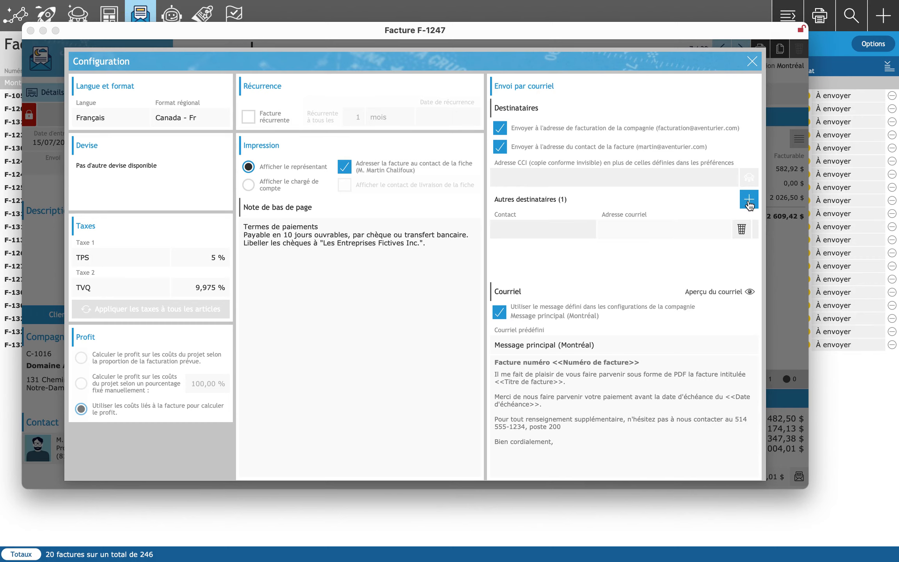
{"action": "left_click", "coordinate": [578, 223]}
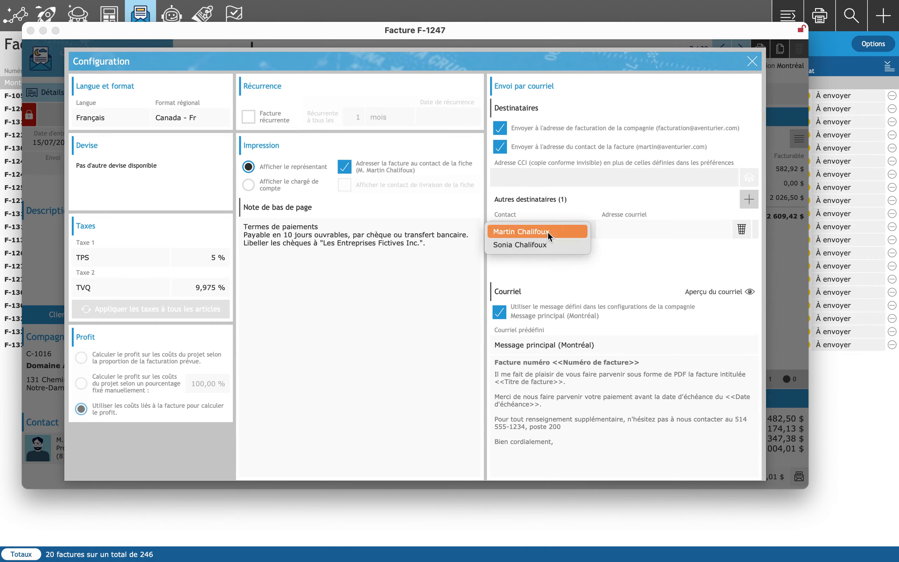
{"action": "left_click", "coordinate": [600, 206]}
{"action": "left_click", "coordinate": [740, 234]}
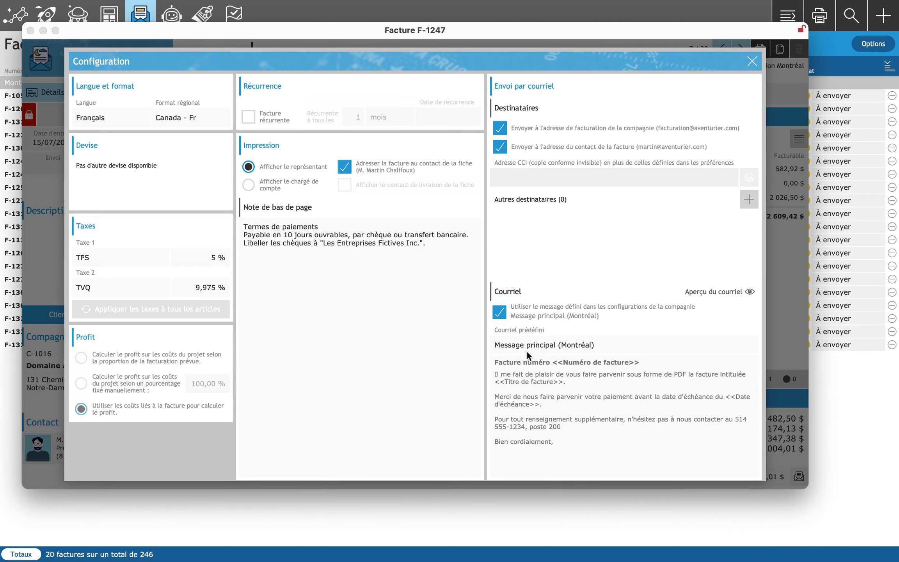
Preview the email message that accompanies the invoice, and close the preview
{"action": "left_click", "coordinate": [700, 293]}
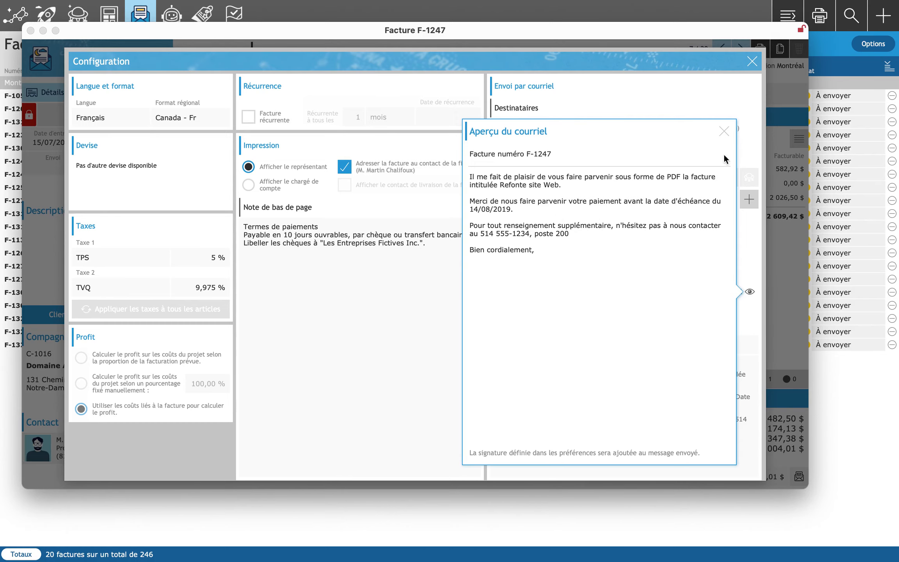
{"action": "left_click", "coordinate": [723, 132]}
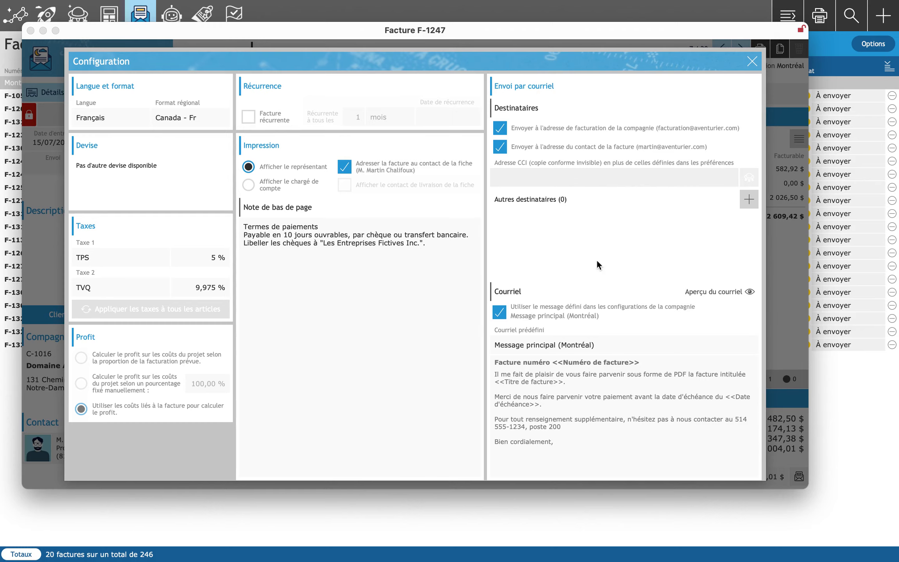
Try replacing the company's predefined email message with an editable one specific to this invoice, and close the configuration
{"action": "left_click", "coordinate": [499, 317]}
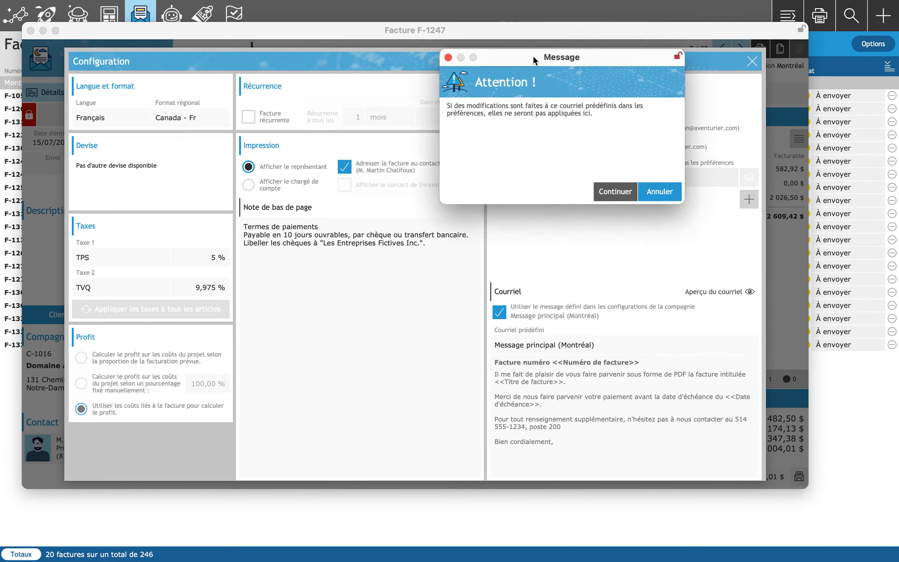
{"action": "left_click_drag", "start_coordinate": [545, 55], "coordinate": [455, 72]}
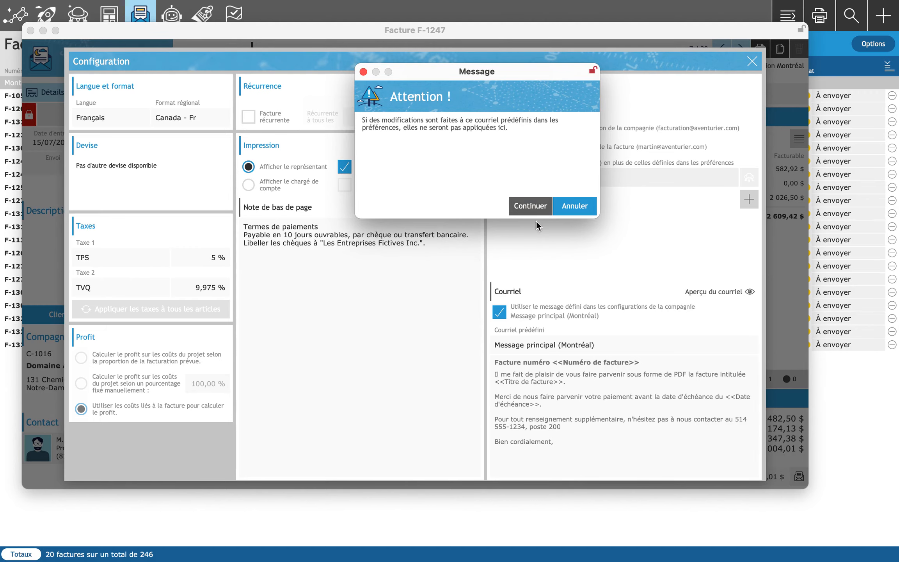
{"action": "left_click", "coordinate": [531, 208]}
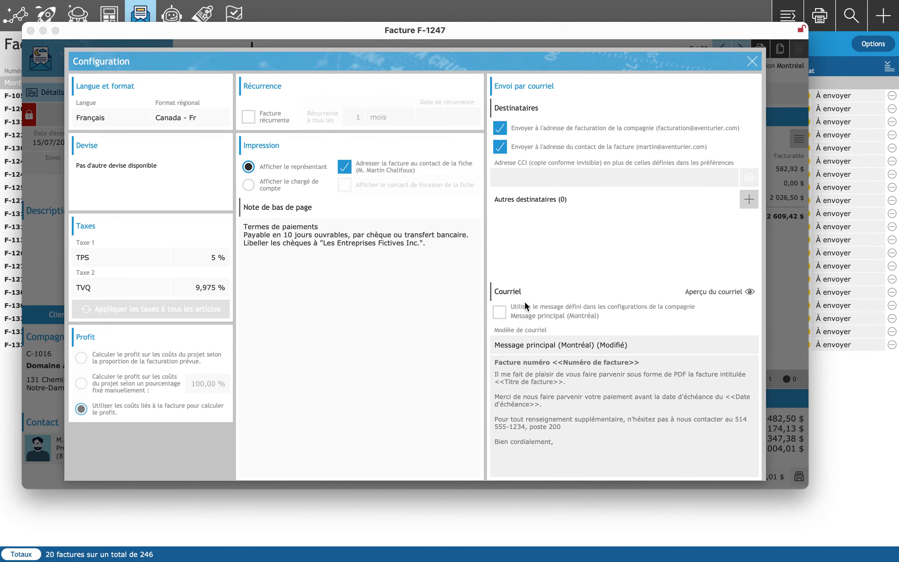
{"action": "left_click", "coordinate": [574, 390]}
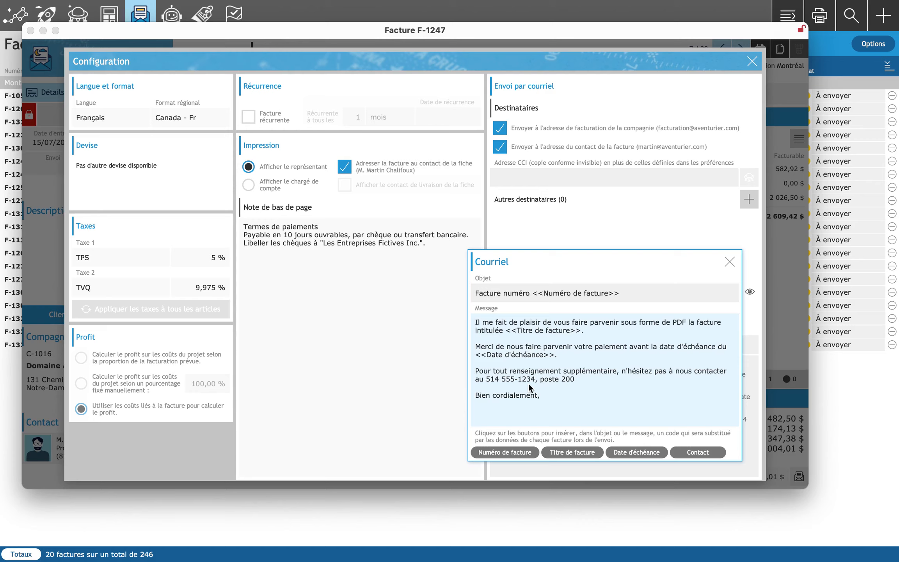
{"action": "left_click", "coordinate": [726, 265]}
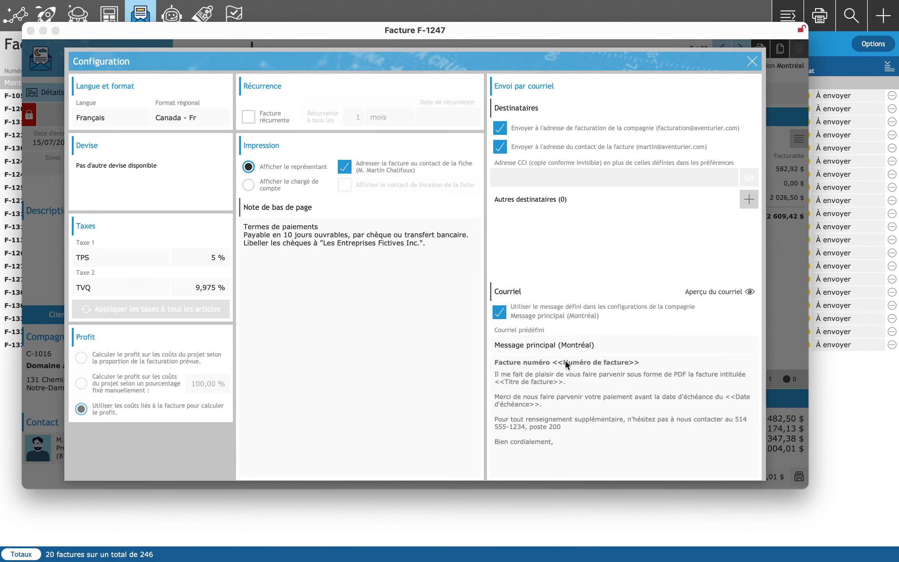
{"action": "left_click", "coordinate": [752, 61]}
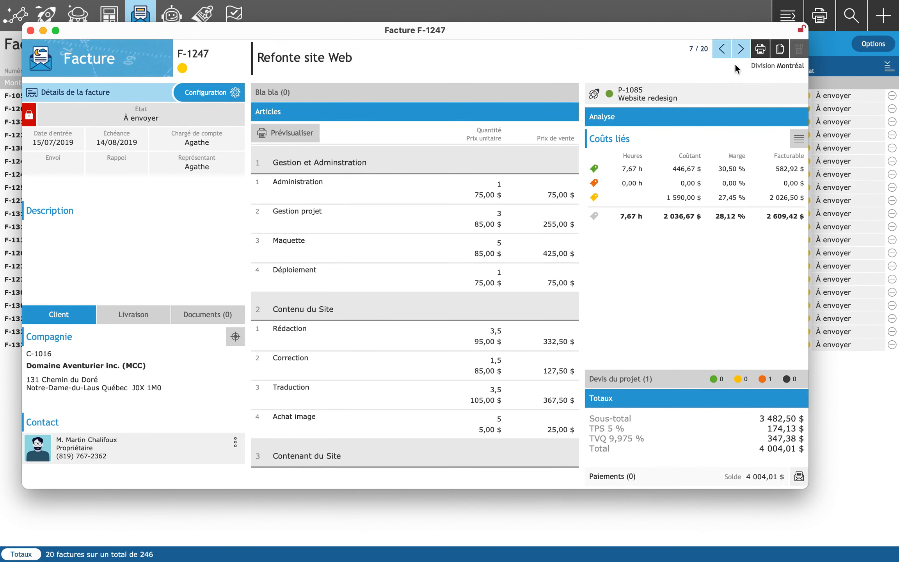
Examine the invoice email defaults in the client company's configuration, and close the company and invoice records
{"action": "left_click", "coordinate": [235, 338]}
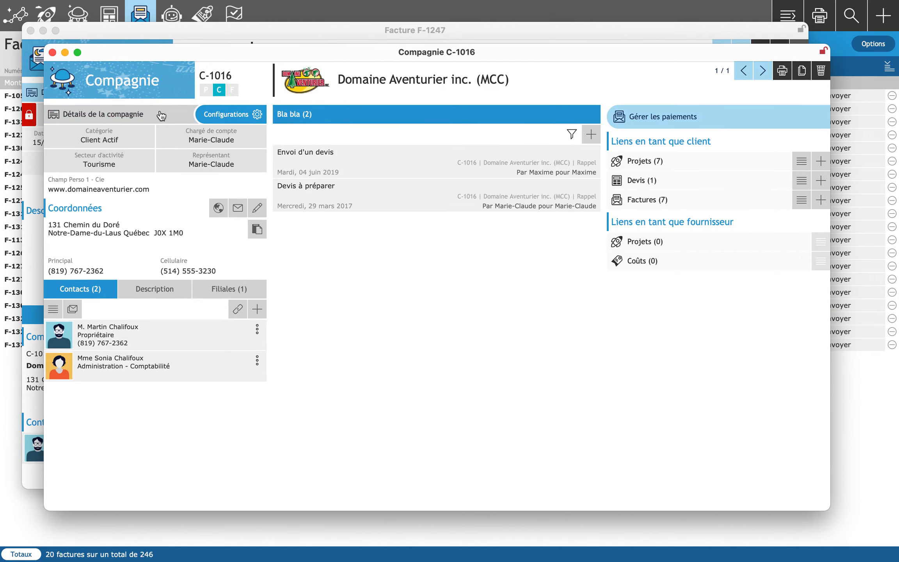
{"action": "left_click", "coordinate": [235, 115]}
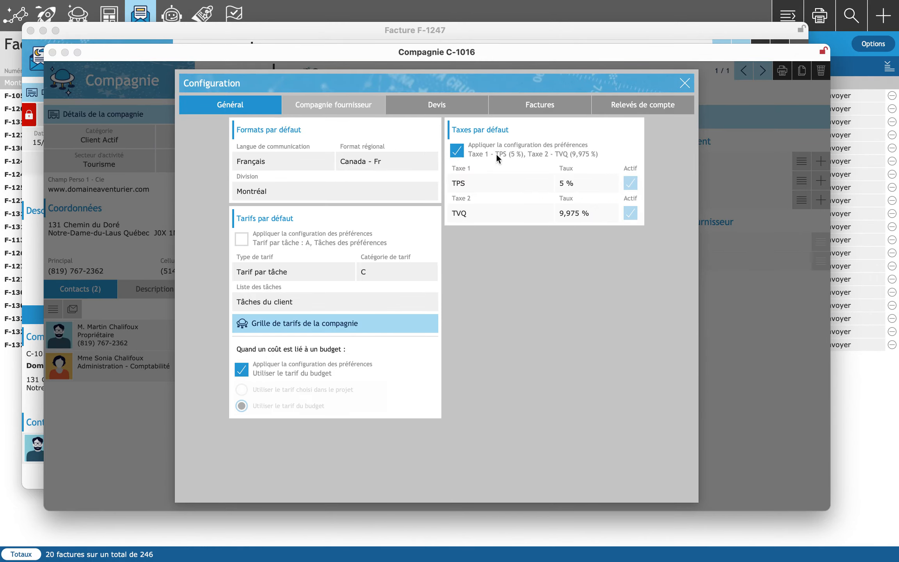
{"action": "left_click", "coordinate": [550, 109]}
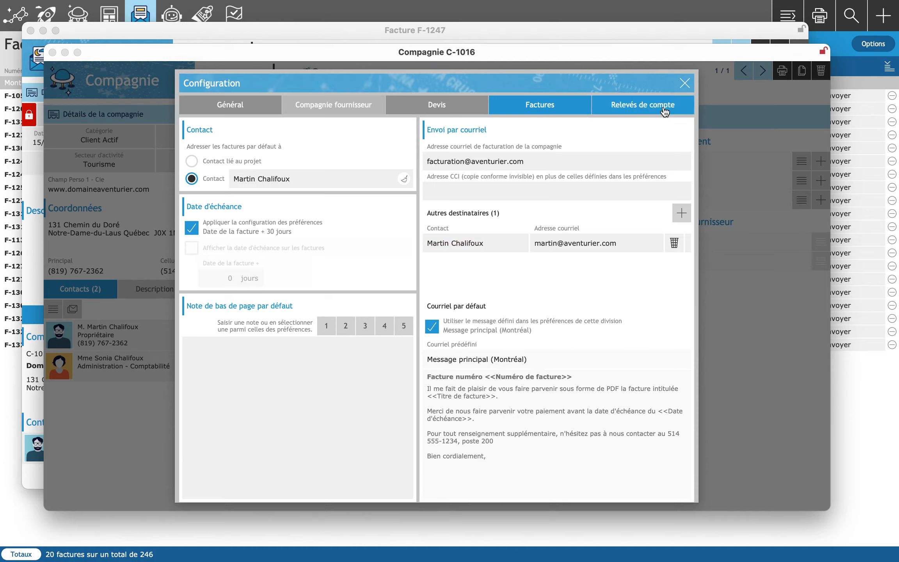
{"action": "left_click", "coordinate": [685, 83]}
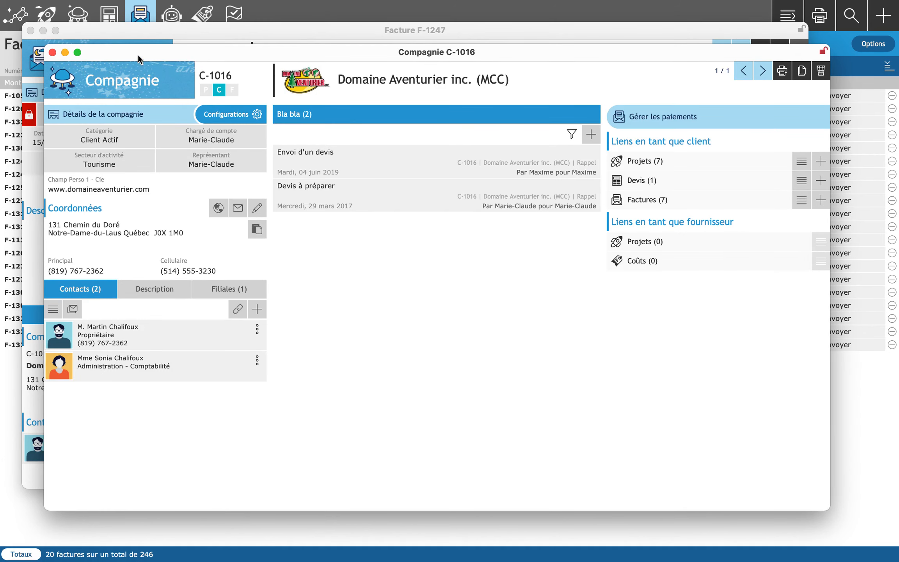
{"action": "left_click", "coordinate": [53, 53]}
{"action": "left_click", "coordinate": [31, 31]}
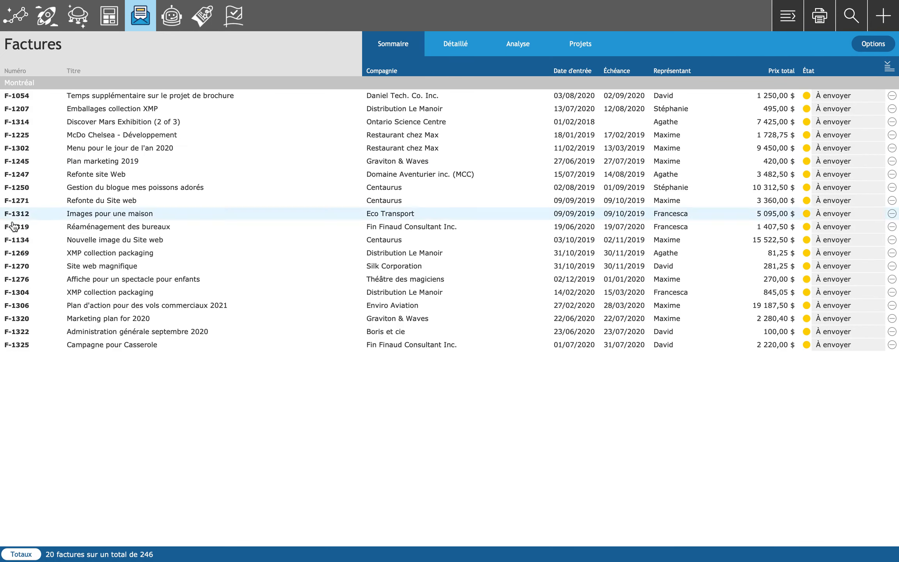
Examine the predefined emails and sending details for quotes and invoices in the general preferences, and close them
{"action": "left_click", "coordinate": [18, 24]}
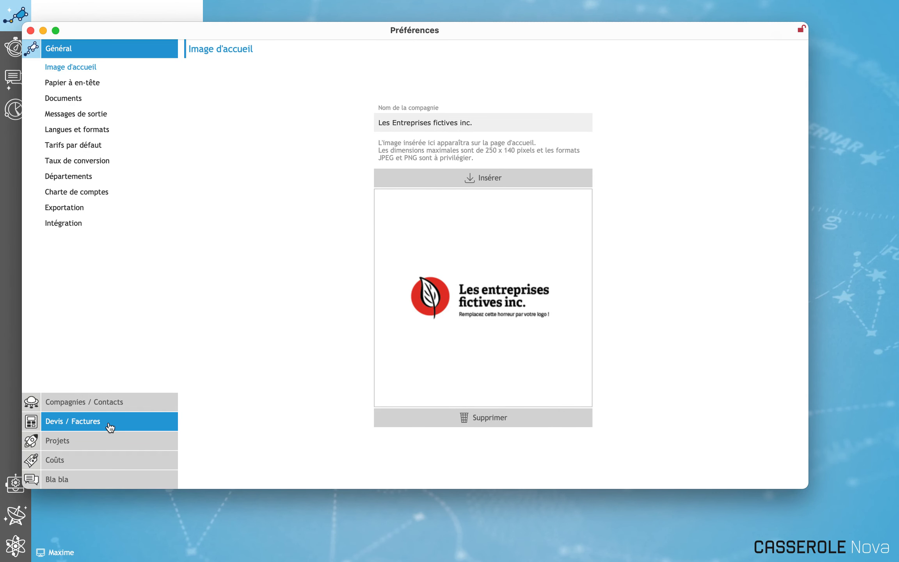
{"action": "left_click", "coordinate": [111, 428]}
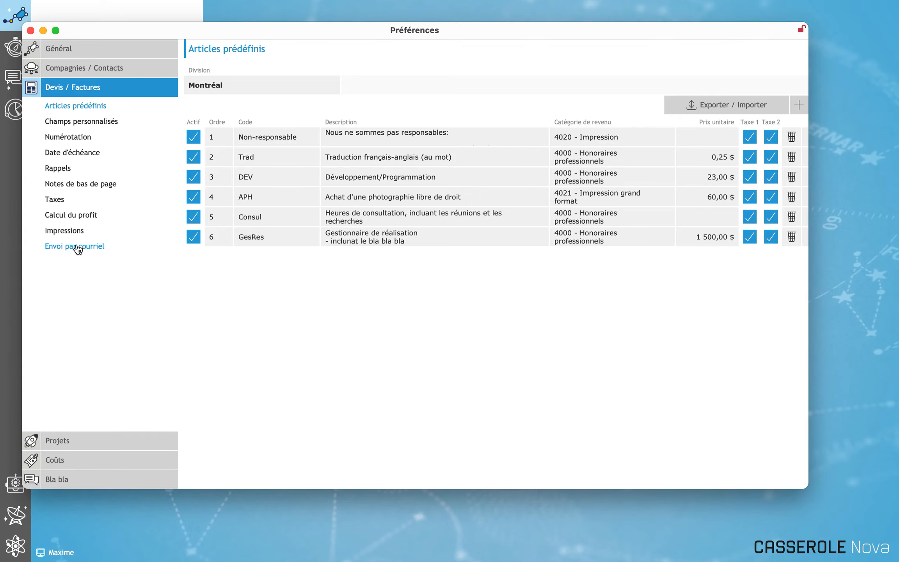
{"action": "left_click", "coordinate": [76, 247]}
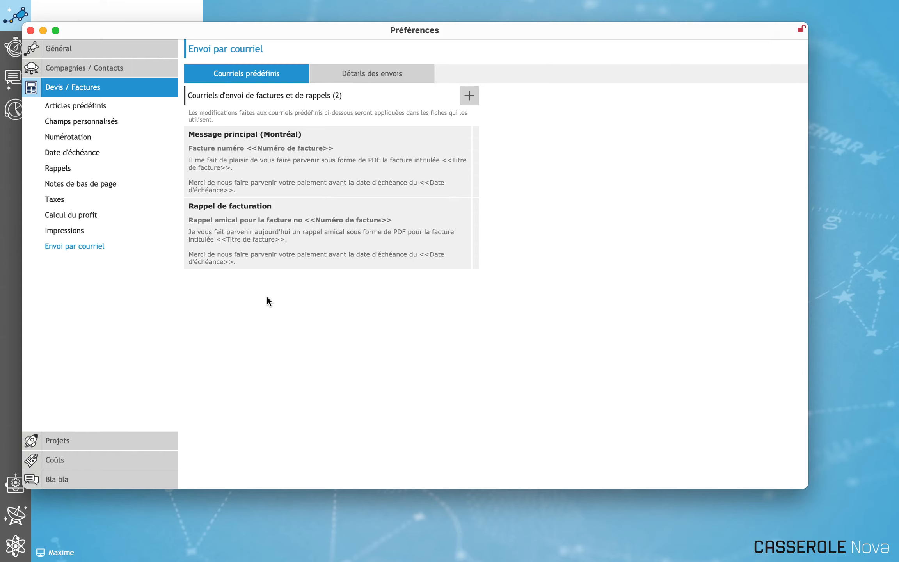
{"action": "left_click", "coordinate": [381, 78]}
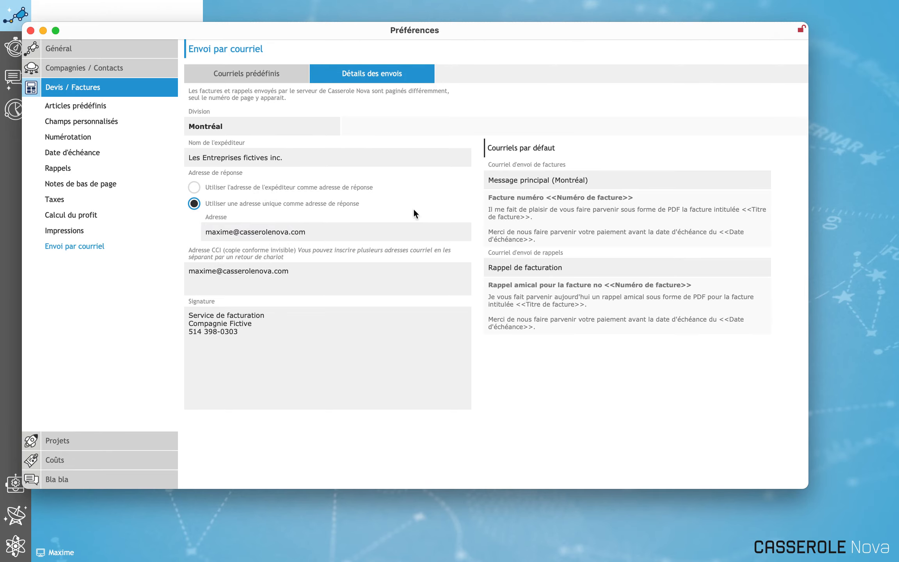
{"action": "left_click", "coordinate": [31, 31]}
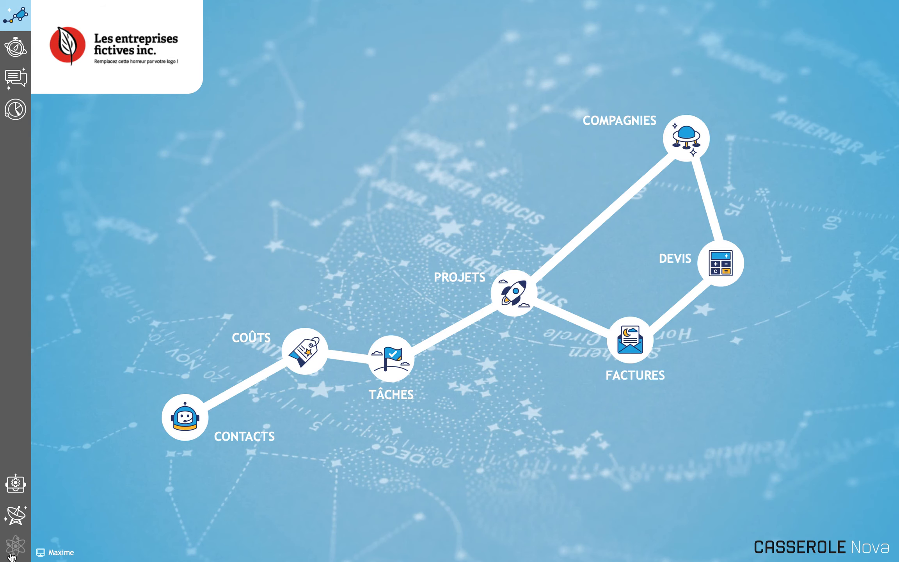
Check the signature for automated emails within the contact details of the personal preferences
{"action": "left_click", "coordinate": [13, 546]}
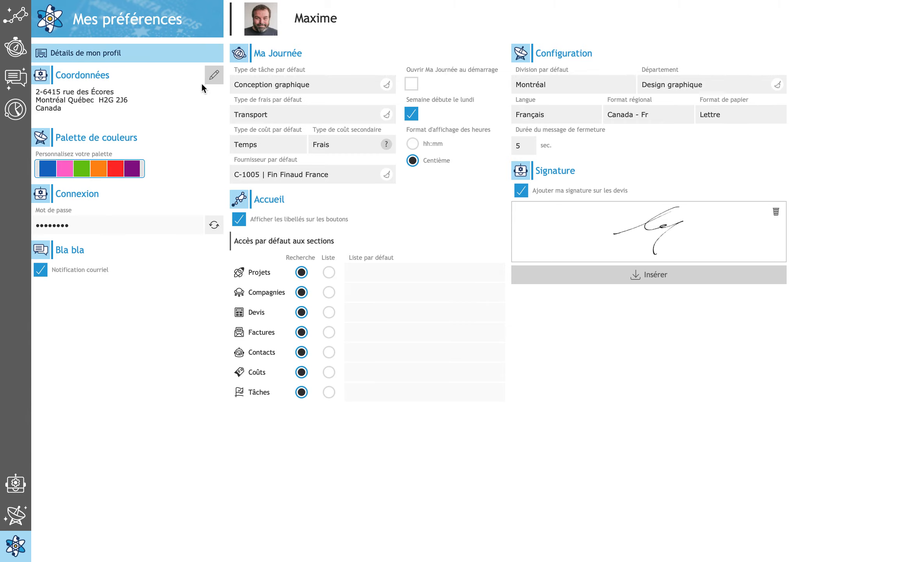
{"action": "left_click", "coordinate": [214, 75]}
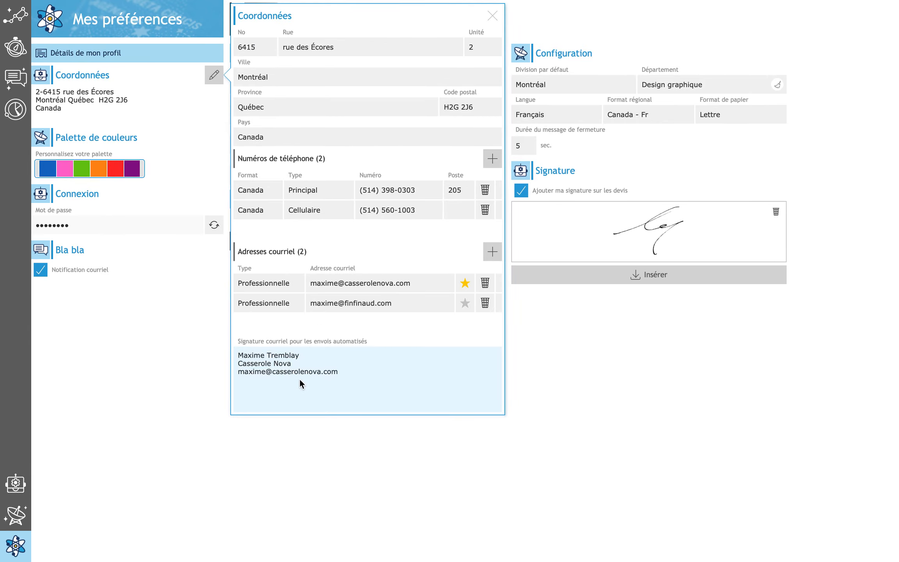
{"action": "left_click", "coordinate": [493, 16]}
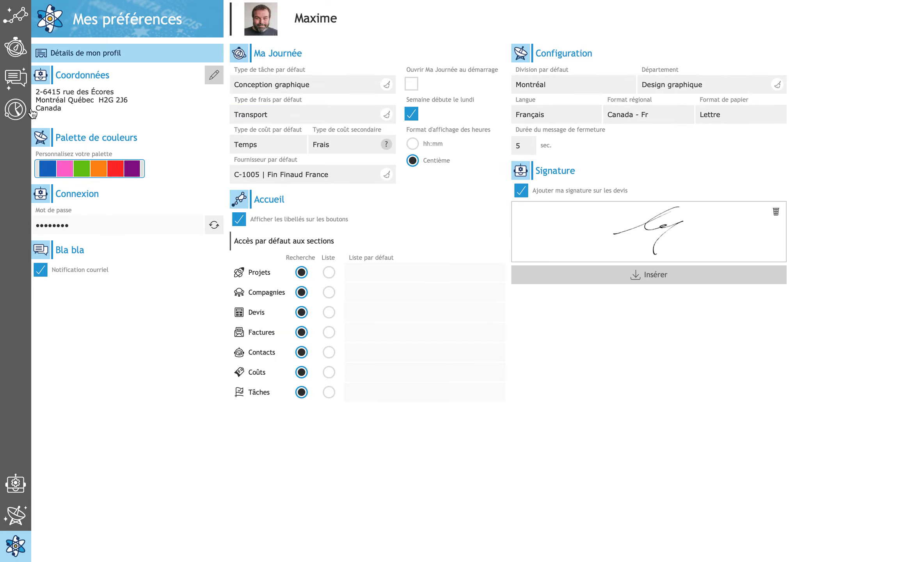
List the invoices in the saved "Factures à envoyer" search and examine the output and email options for the whole list
{"action": "left_click", "coordinate": [10, 23]}
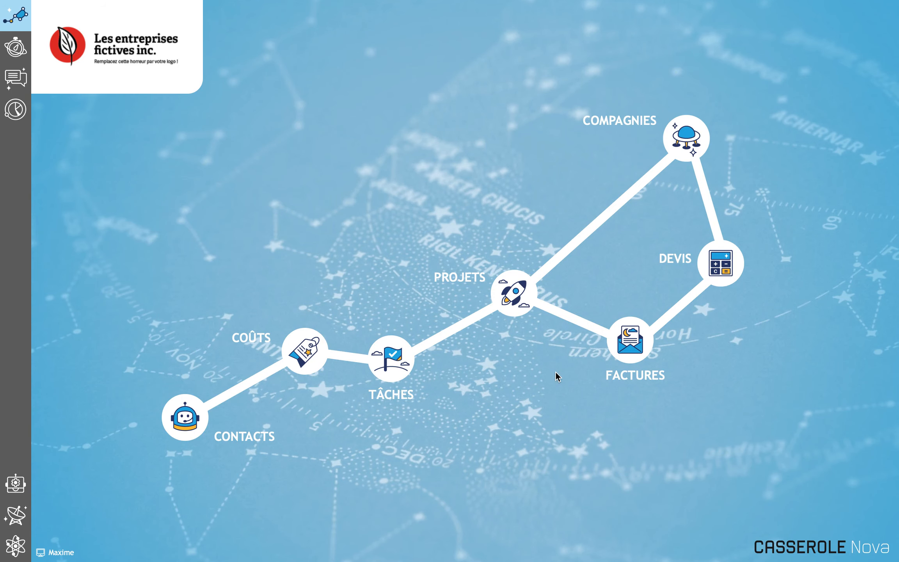
{"action": "left_click", "coordinate": [624, 343]}
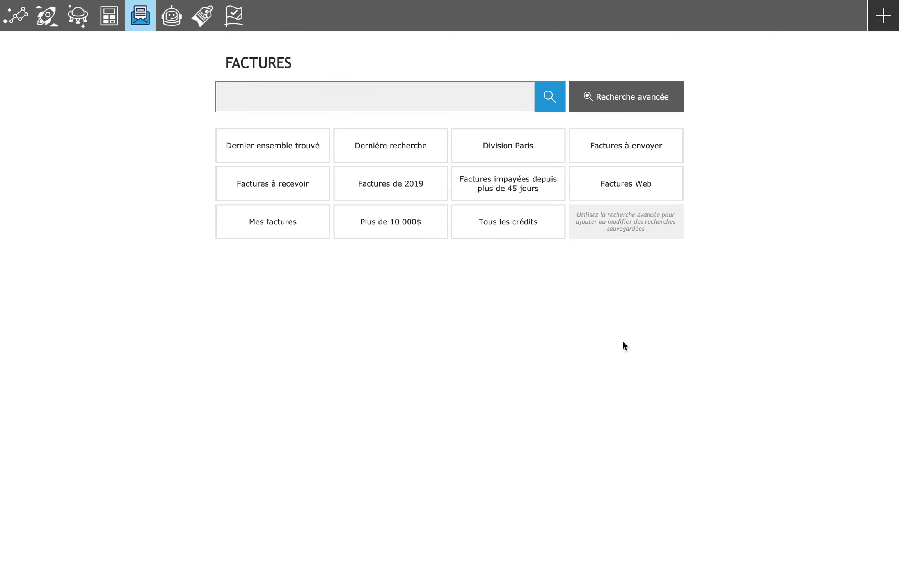
{"action": "left_click", "coordinate": [624, 153]}
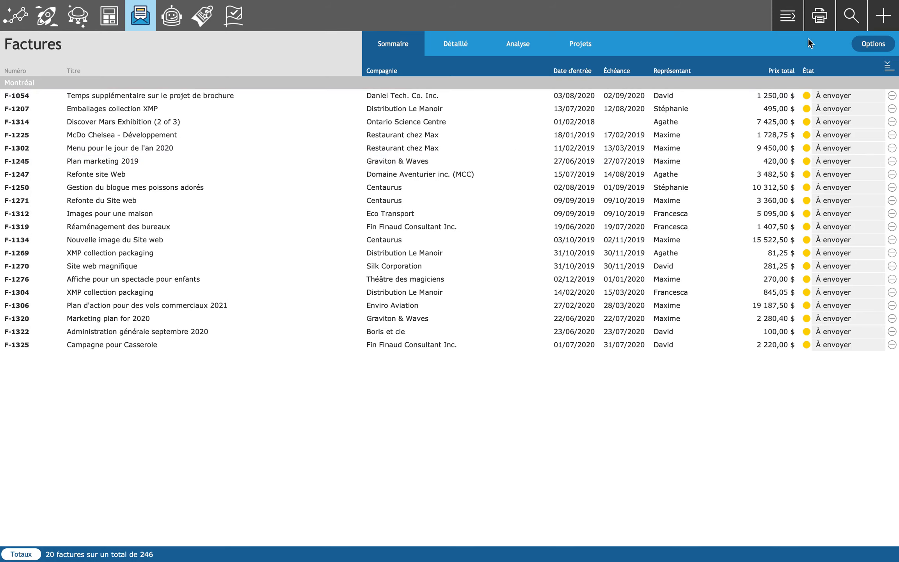
{"action": "left_click", "coordinate": [815, 20]}
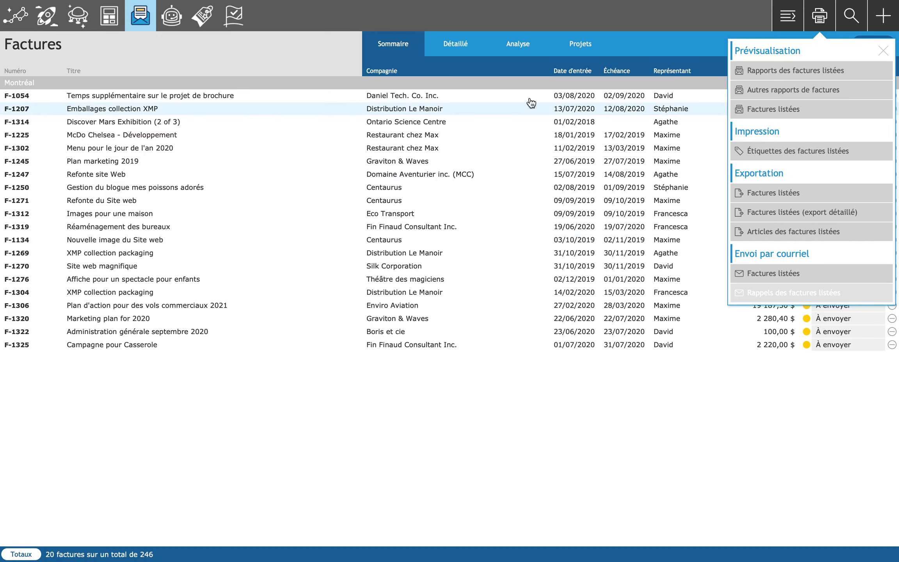
{"action": "left_click", "coordinate": [500, 19]}
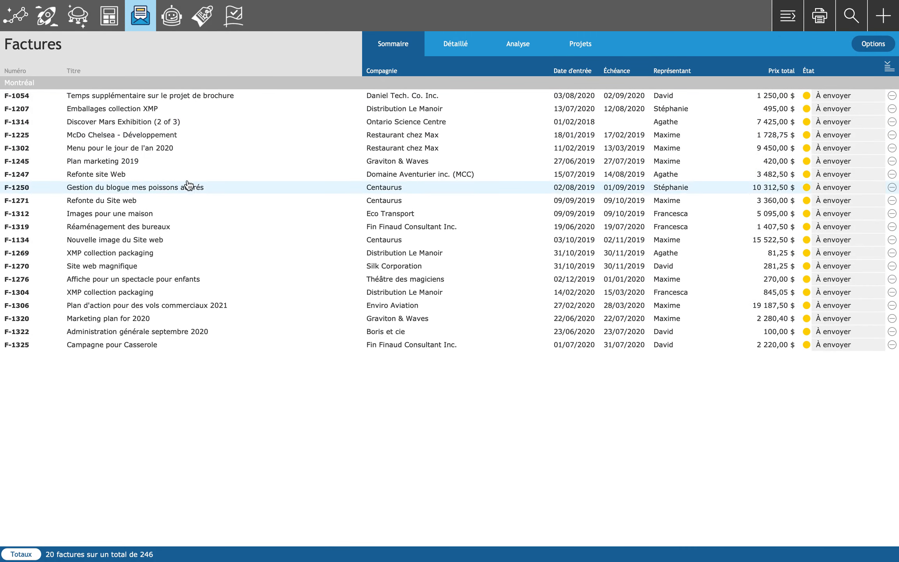
Change the status of the "Refonte site Web" invoice to "À recevoir" and close the invoice
{"action": "left_click", "coordinate": [161, 180]}
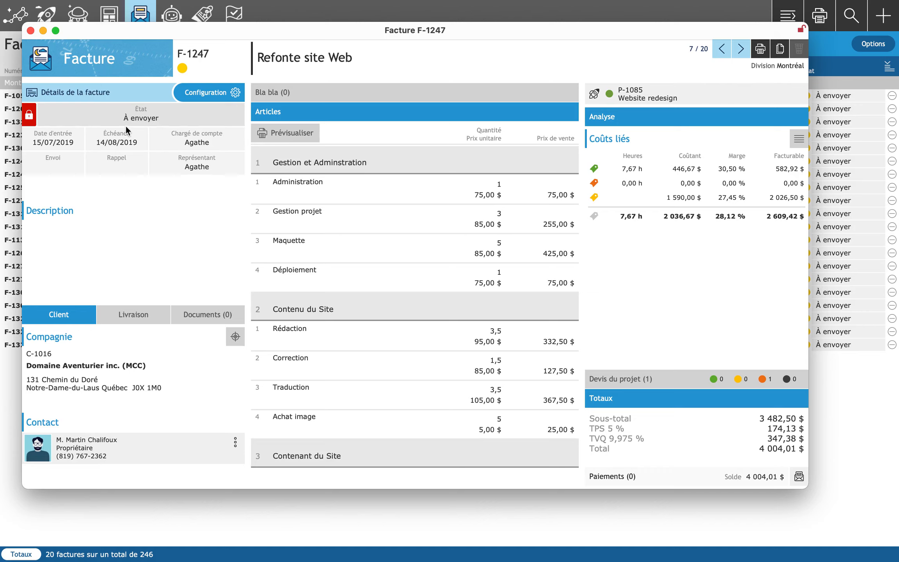
{"action": "left_click", "coordinate": [134, 120]}
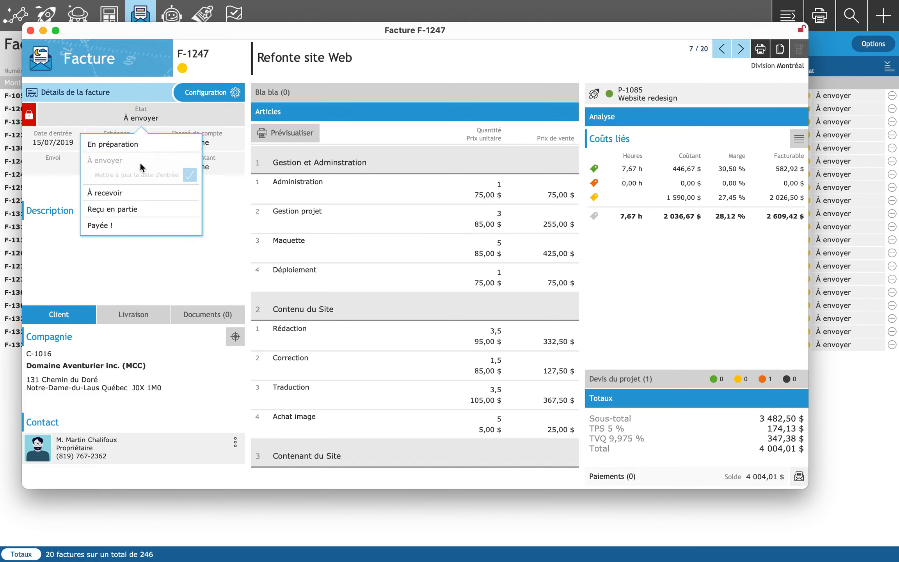
{"action": "left_click", "coordinate": [127, 196]}
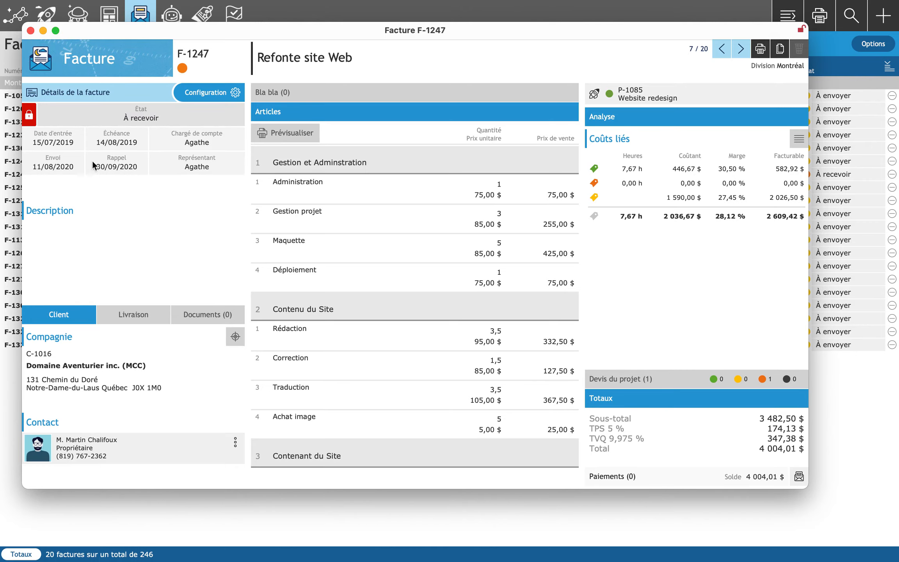
{"action": "left_click", "coordinate": [31, 31]}
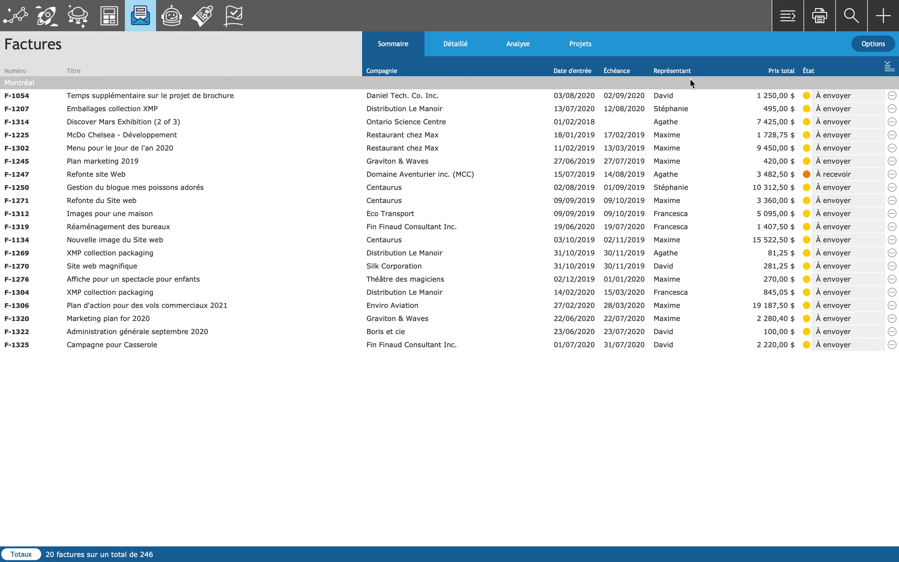
Run an advanced invoice search with 09 as the reminder date (Date de rappel)
{"action": "left_click", "coordinate": [822, 23]}
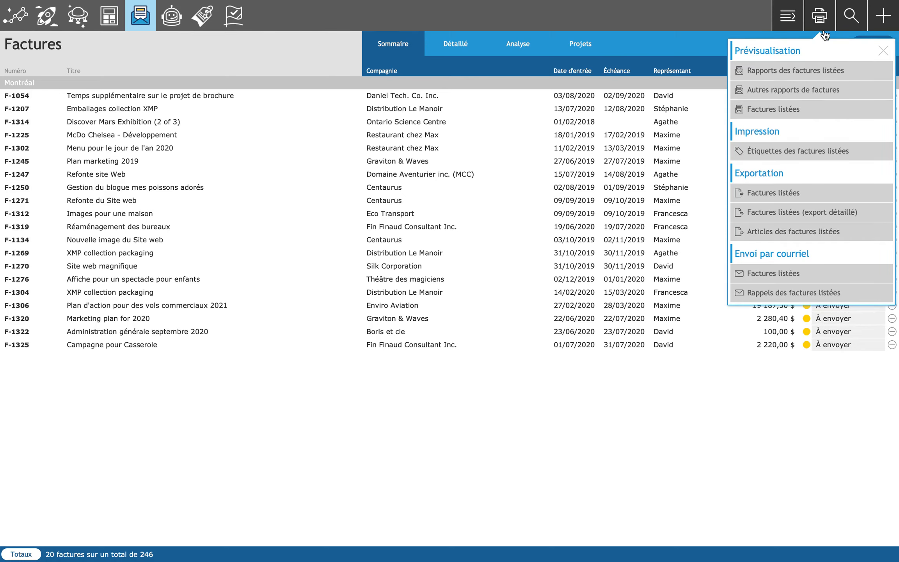
{"action": "left_click", "coordinate": [852, 16]}
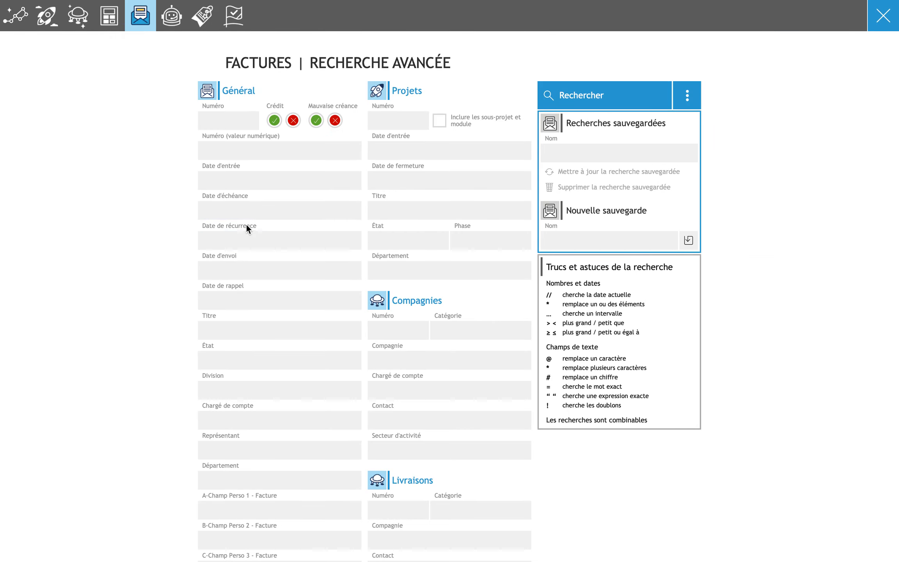
{"action": "left_click", "coordinate": [238, 209]}
{"action": "left_click", "coordinate": [228, 270]}
{"action": "left_click", "coordinate": [201, 303]}
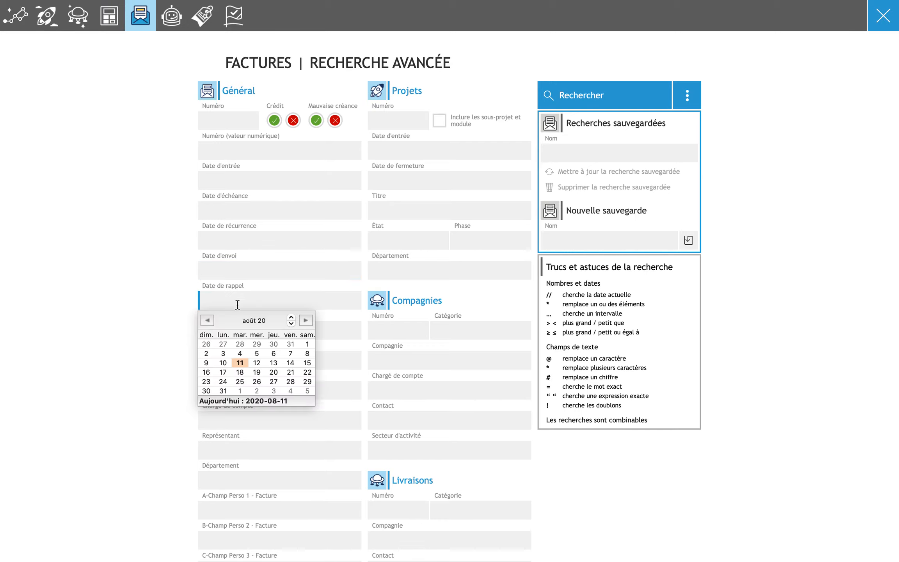
{"action": "left_click", "coordinate": [274, 304]}
{"action": "type", "text": "09"}
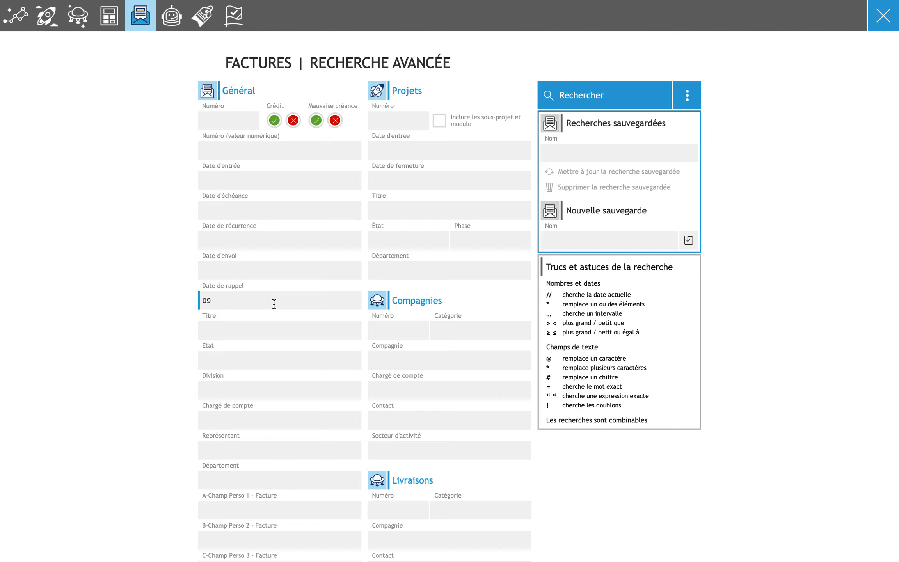
{"action": "left_click", "coordinate": [591, 97]}
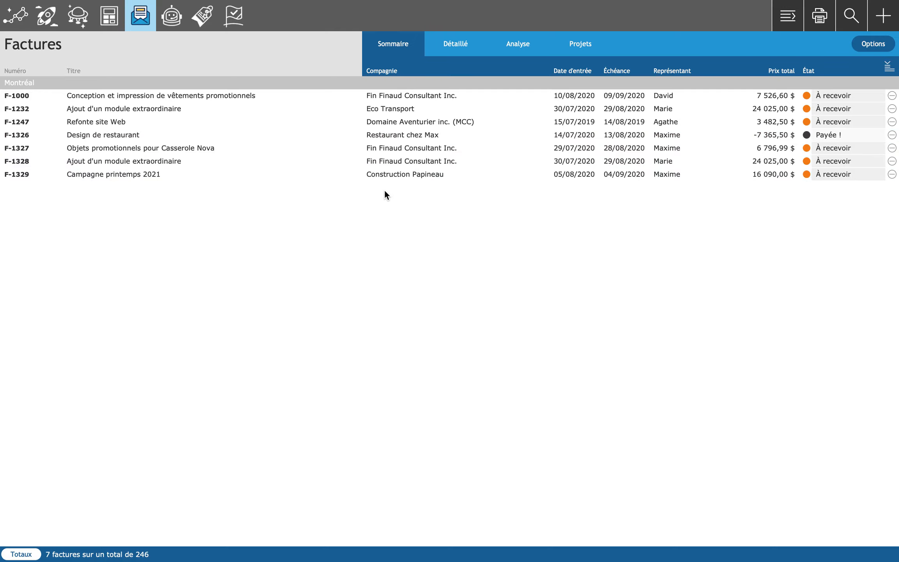
Omit the paid "Design de restaurant" invoice from the list and check the option for emailing reminders of the listed invoices
{"action": "left_click", "coordinate": [893, 134]}
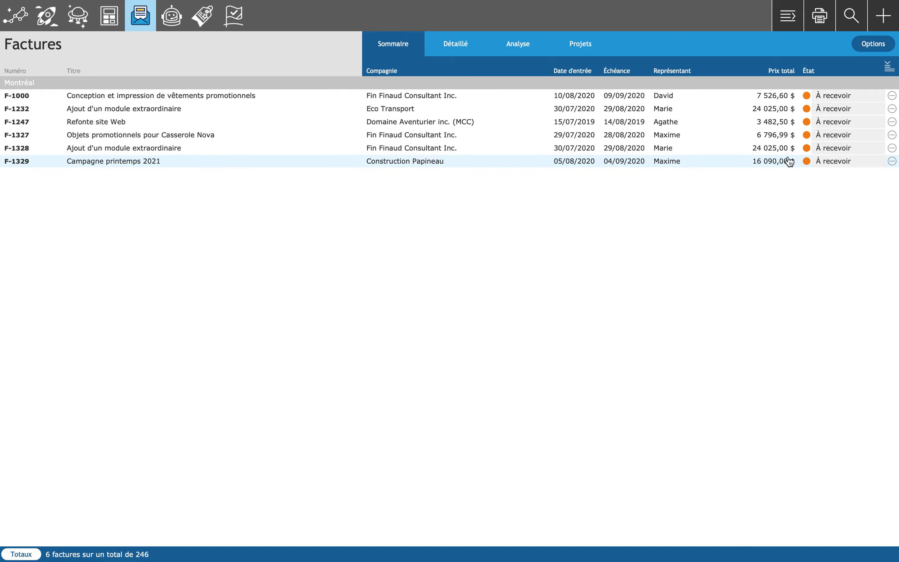
{"action": "left_click", "coordinate": [820, 19]}
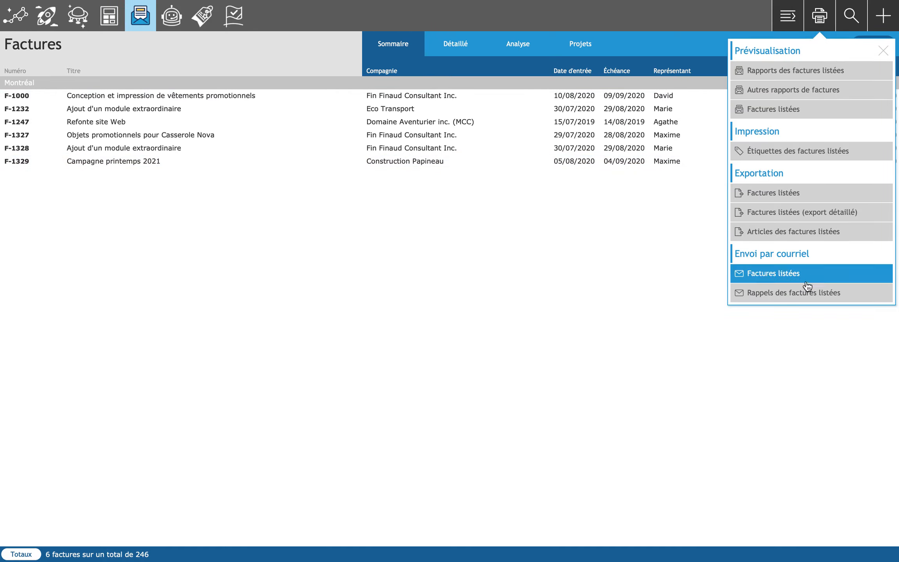
{"action": "left_click", "coordinate": [796, 302]}
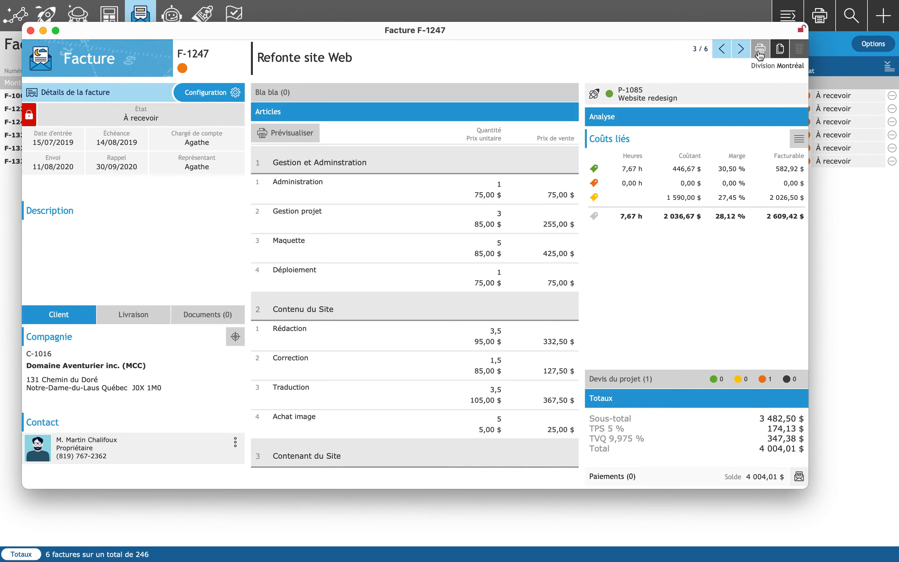
Preview the reminder for the "Refonte site Web" invoice, and close the preview and the invoice
{"action": "left_click", "coordinate": [760, 52]}
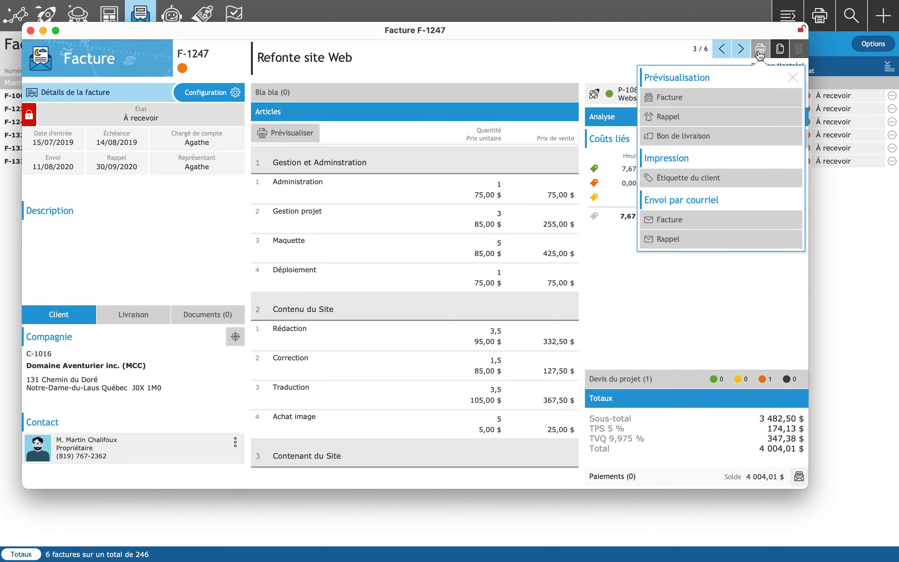
{"action": "left_click", "coordinate": [727, 124]}
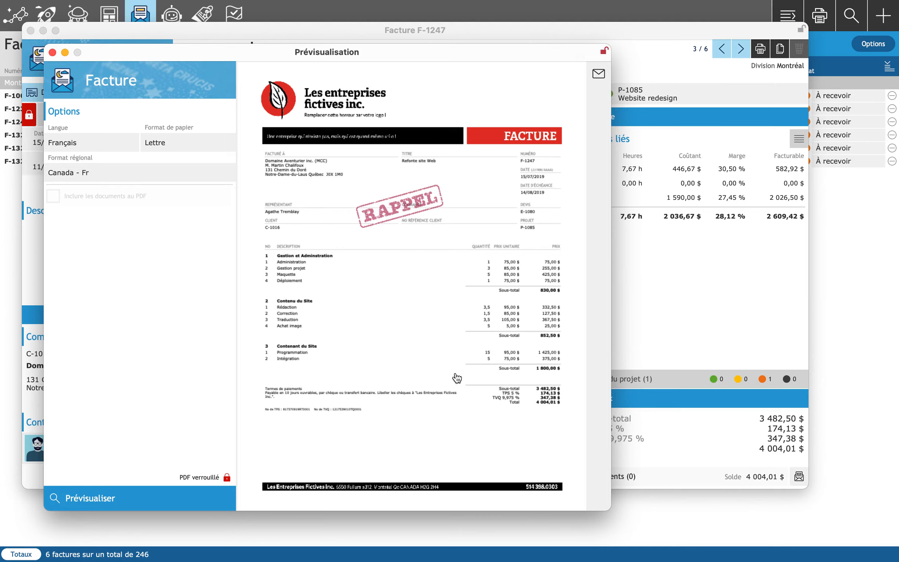
{"action": "left_click", "coordinate": [53, 52]}
{"action": "left_click", "coordinate": [31, 30]}
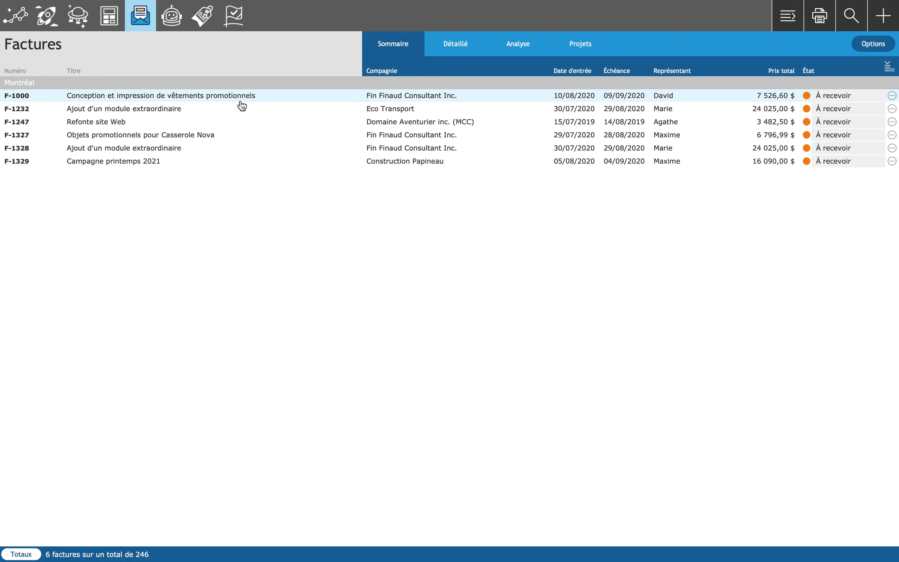
Make the "Refonte site Web" invoice recurring every 1 month in its configuration, and close the invoice
{"action": "left_click", "coordinate": [167, 121]}
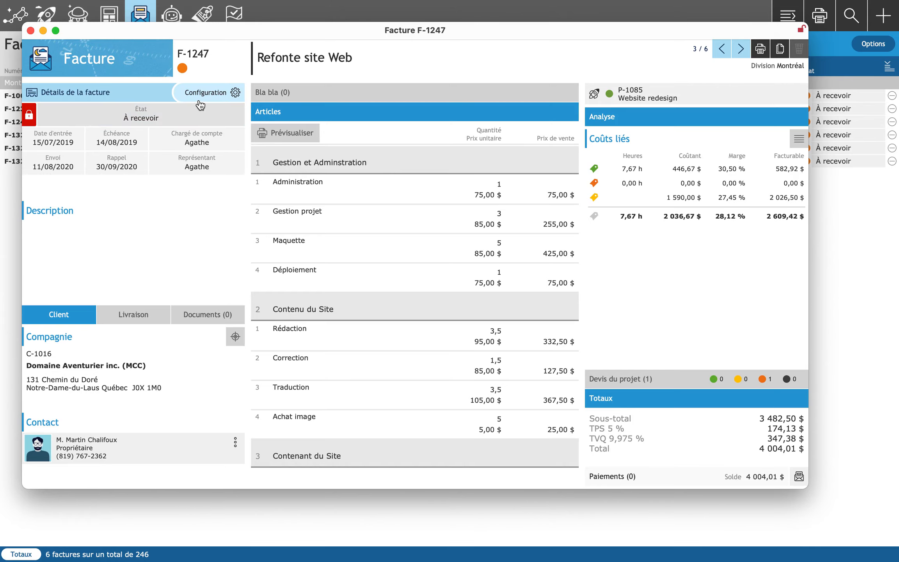
{"action": "left_click", "coordinate": [185, 100]}
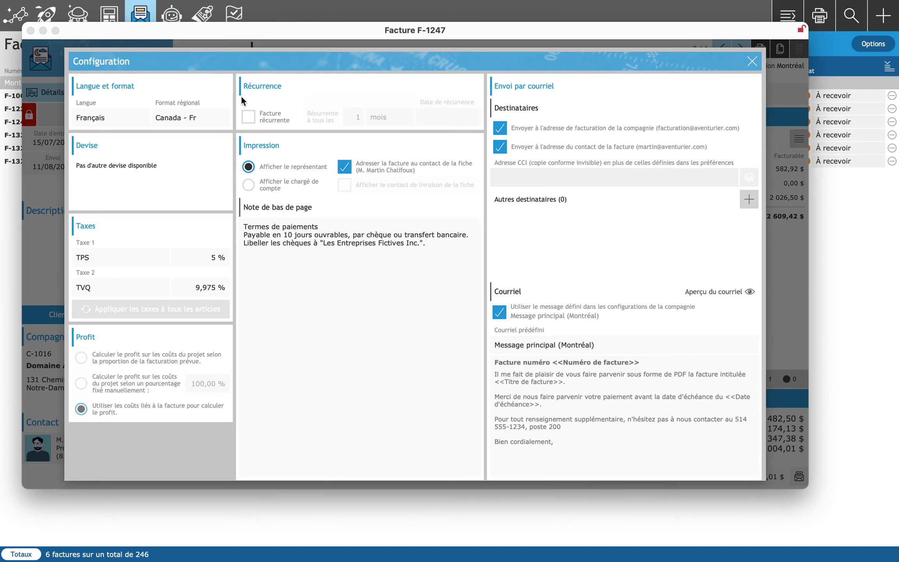
{"action": "left_click", "coordinate": [248, 121]}
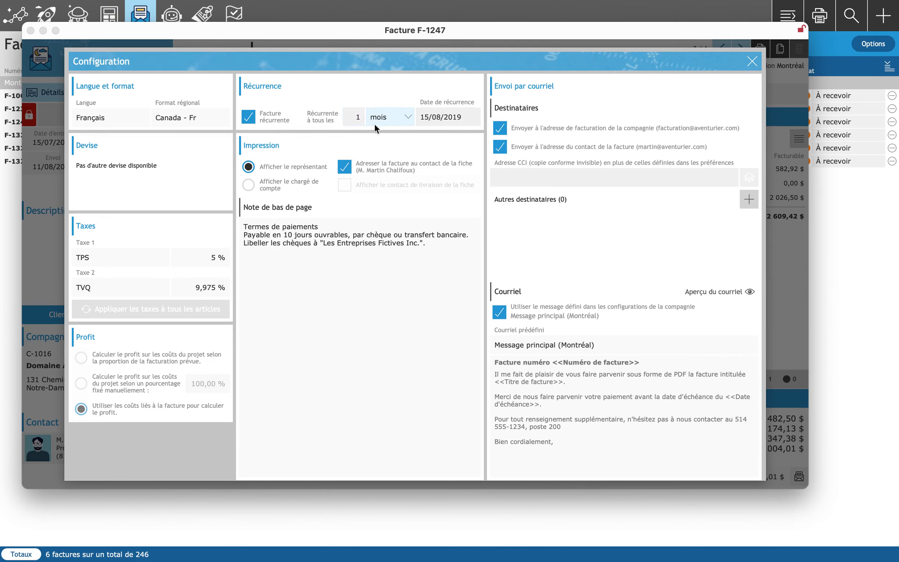
{"action": "left_click", "coordinate": [409, 121]}
{"action": "left_click", "coordinate": [286, 129]}
{"action": "scroll", "coordinate": [286, 129], "scroll_direction": "down", "scroll_amount": 1}
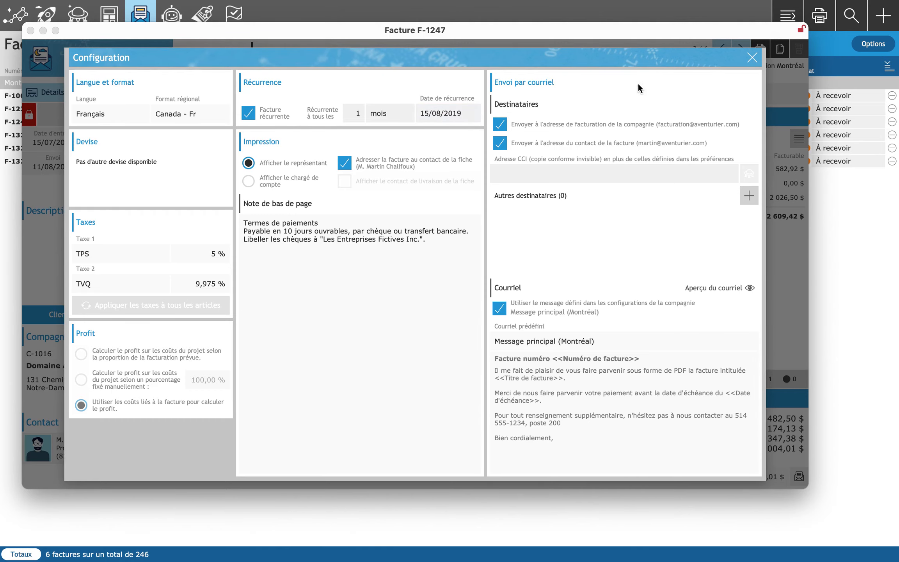
{"action": "left_click", "coordinate": [753, 58]}
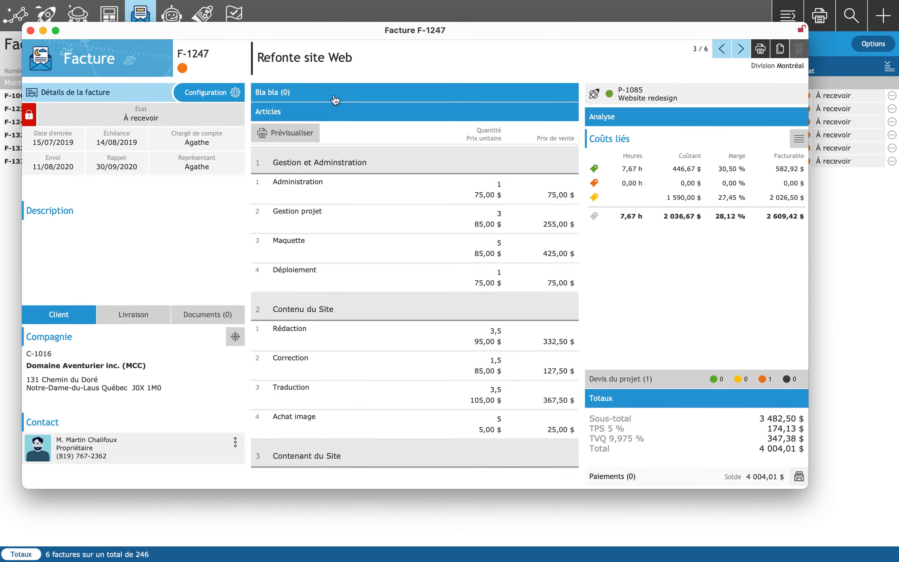
{"action": "left_click", "coordinate": [30, 31]}
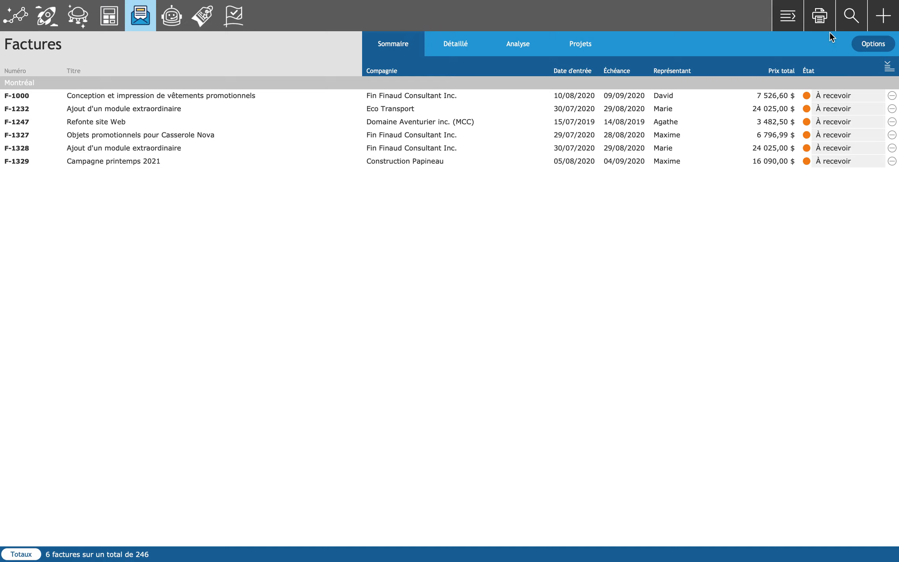
Run an advanced invoice search with 08 as the recurrence date (Date de récurrence)
{"action": "left_click", "coordinate": [851, 16]}
{"action": "left_click", "coordinate": [817, 100]}
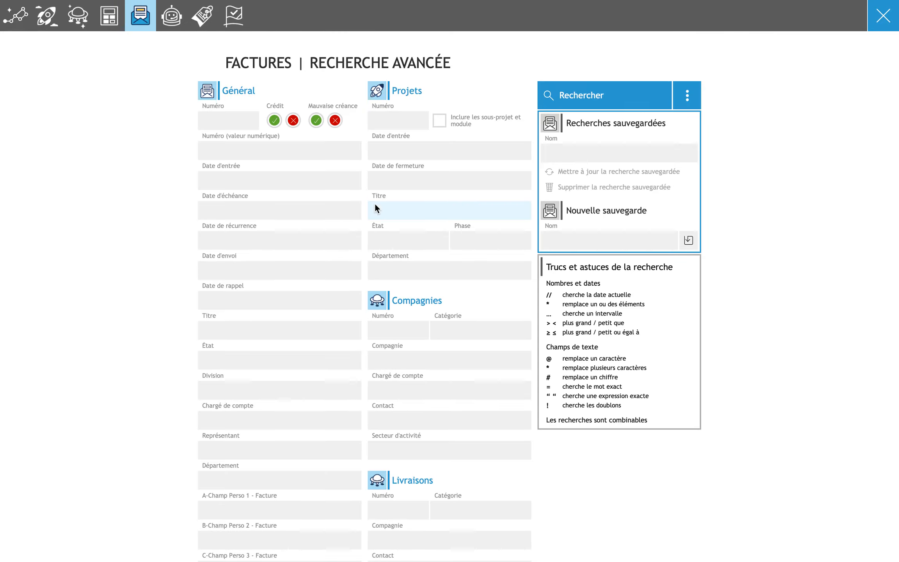
{"action": "left_click", "coordinate": [265, 241]}
{"action": "type", "text": "08"}
{"action": "left_click", "coordinate": [631, 99]}
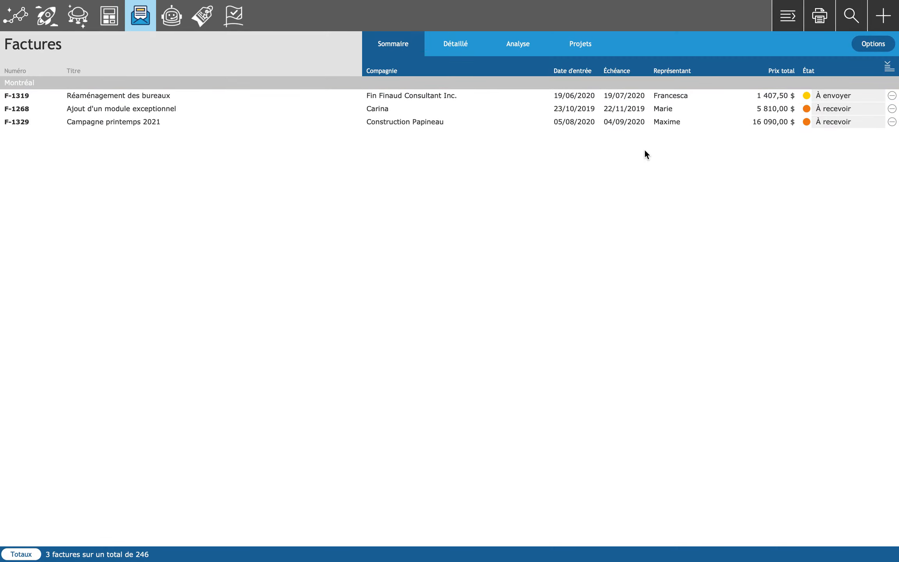
Examine the options for duplicating the listed recurring invoices, cancel the duplication and return to the home screen
{"action": "left_click", "coordinate": [875, 46]}
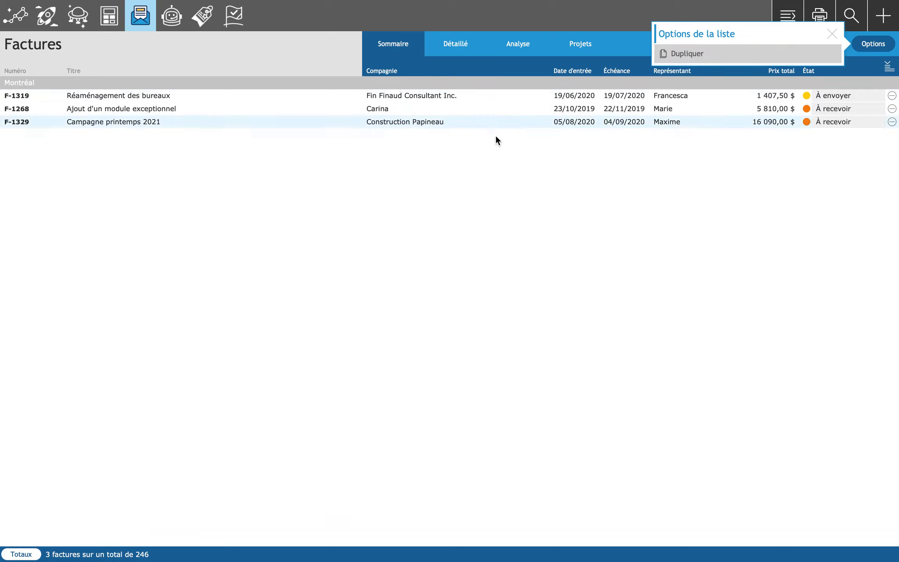
{"action": "left_click", "coordinate": [701, 61]}
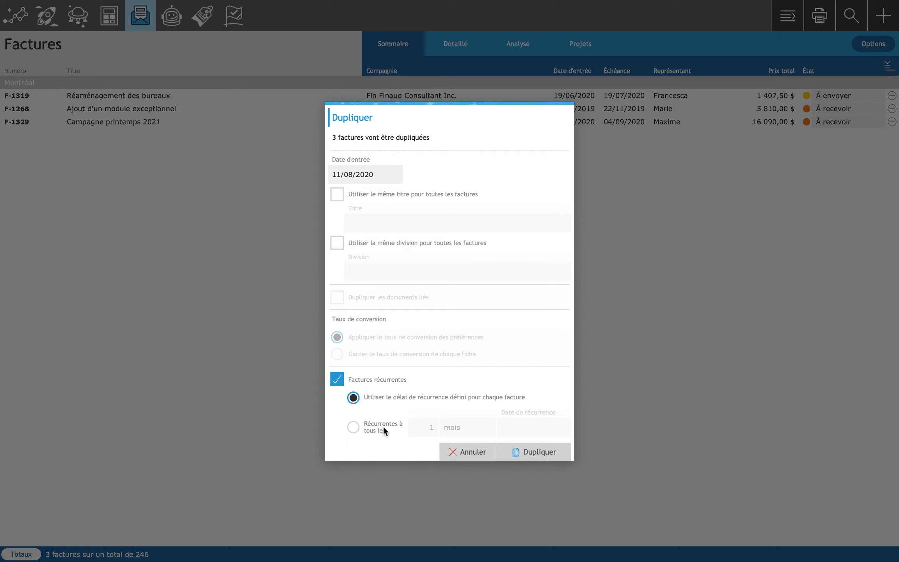
{"action": "left_click", "coordinate": [467, 453]}
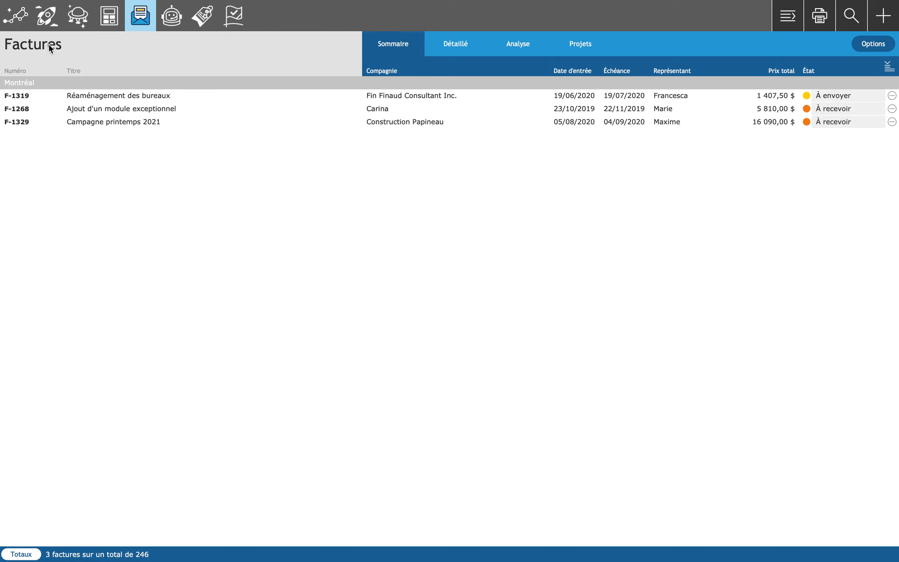
{"action": "left_click", "coordinate": [17, 19]}
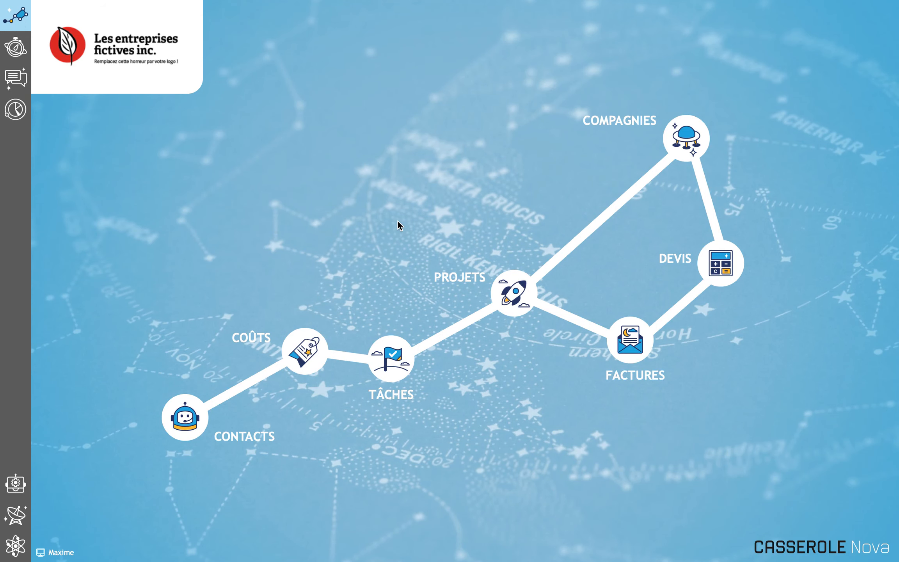